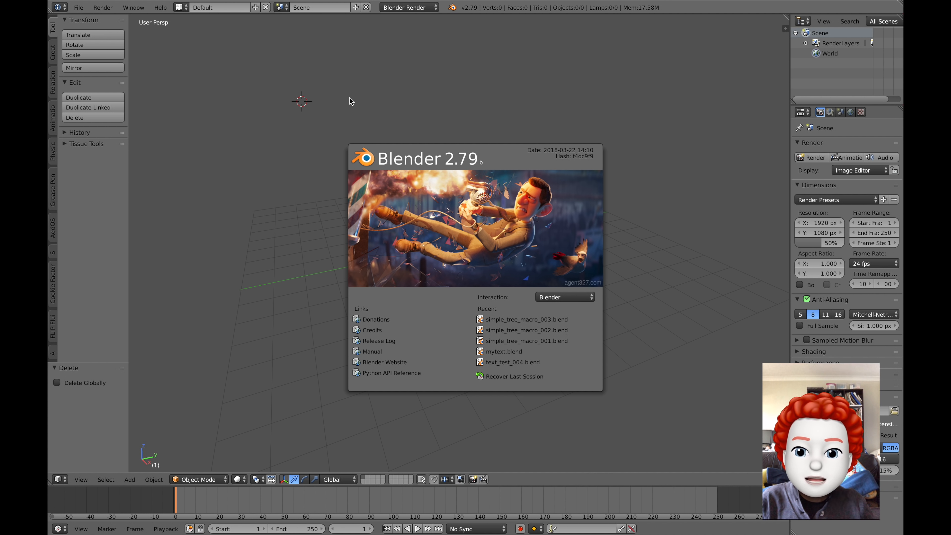
Step: Dismiss the splash screen in Blender 2.79, and switch to Blender 2.80 with its splash screen dismissed too
click(478, 111)
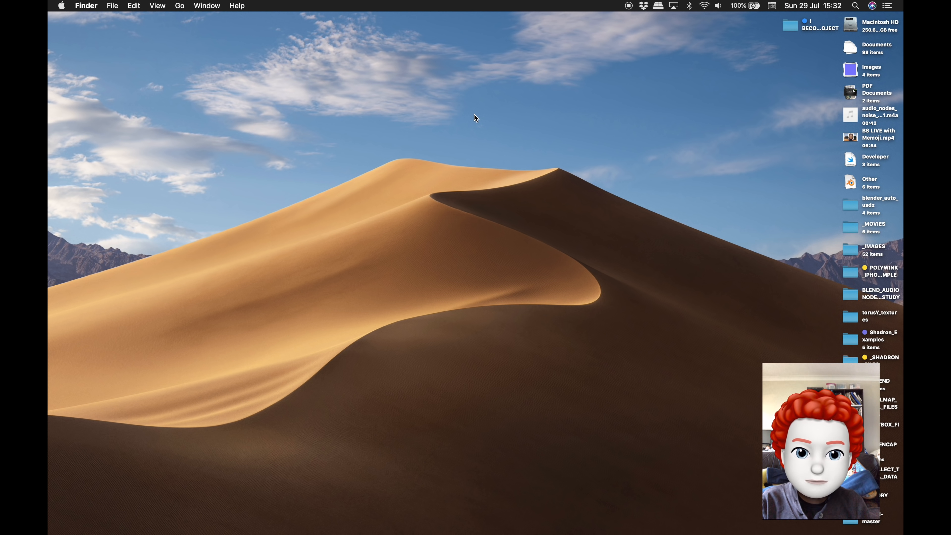
key(ctrl+Right)
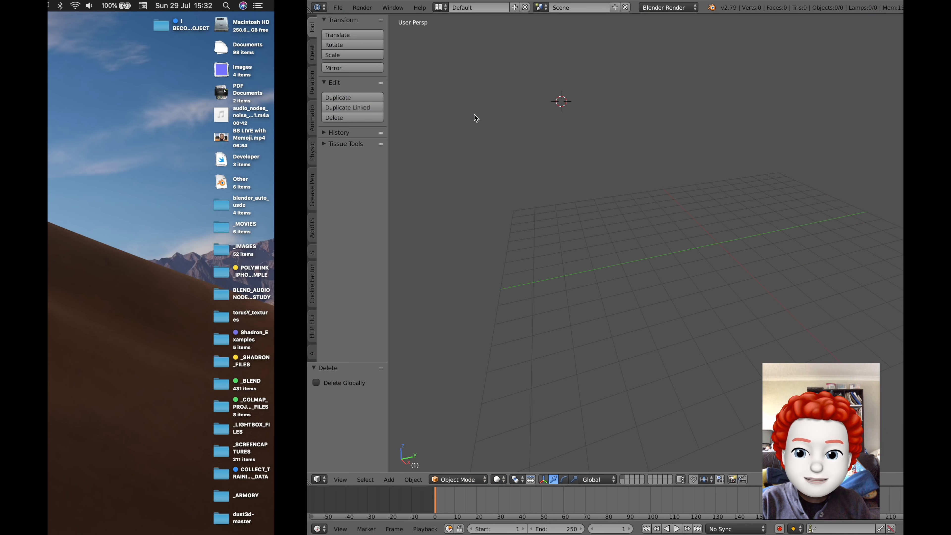
key(ctrl+Right)
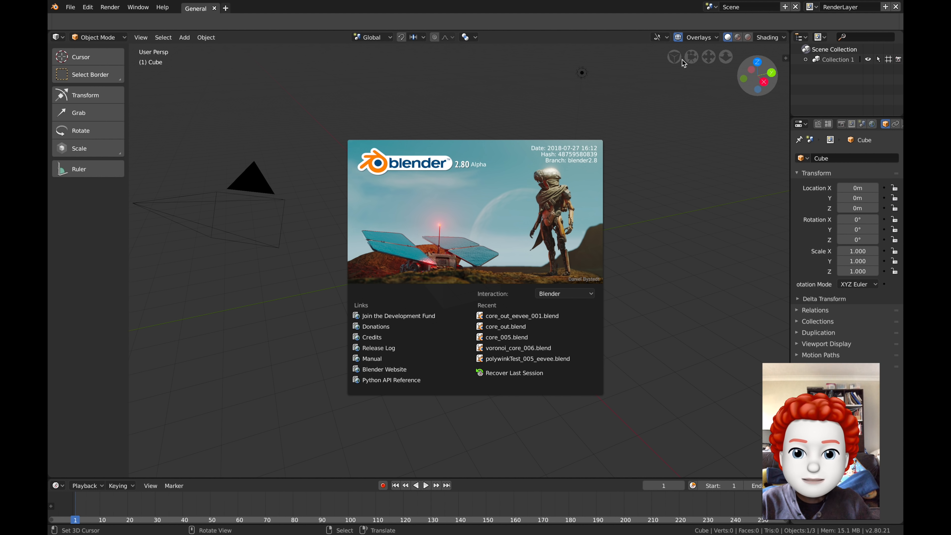
click(588, 109)
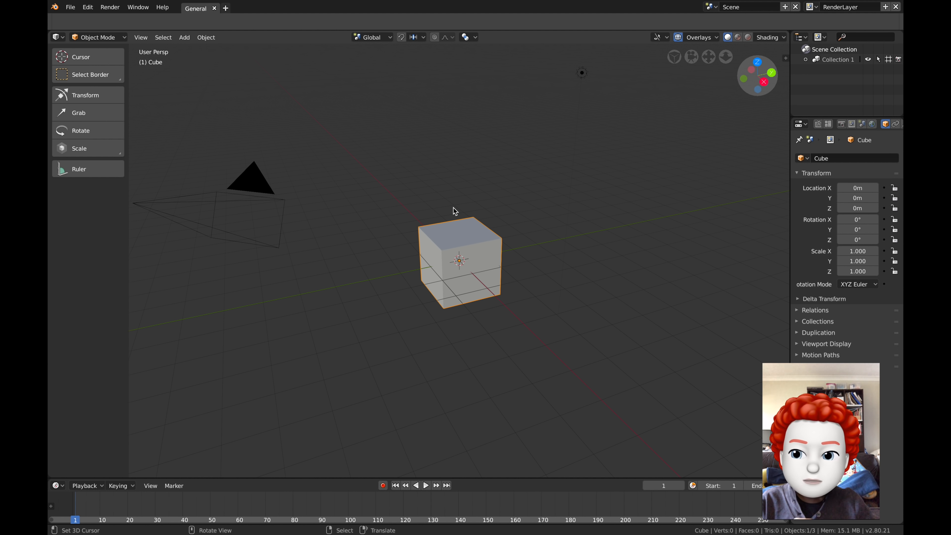
Step: Select the camera, the cube and finally the lamp in the 3D view, leaving the lamp selected
click(503, 159)
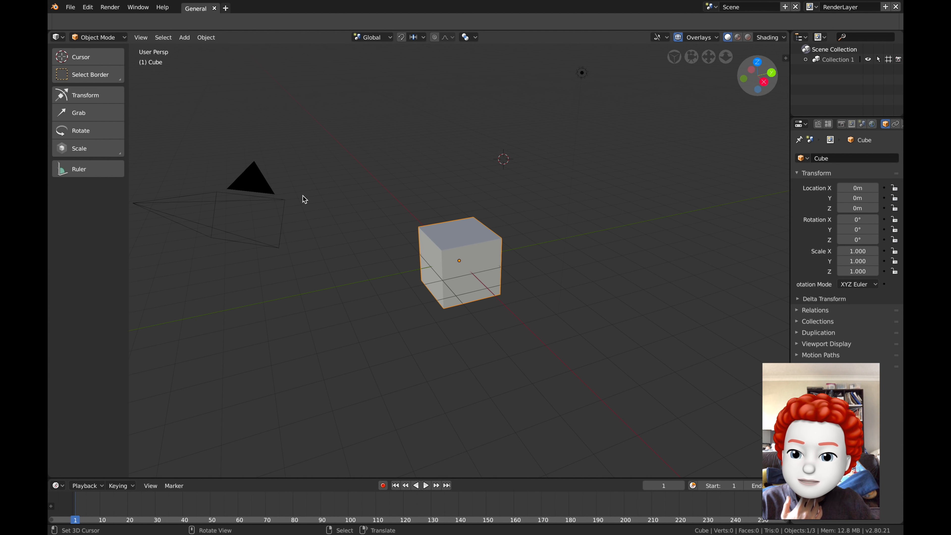
right_click(278, 199)
middle_drag(331, 207, 330, 203)
scroll(332, 202, down, 2)
scroll(333, 201, up, 1)
right_click(439, 252)
right_click(548, 108)
middle_drag(531, 144, 529, 141)
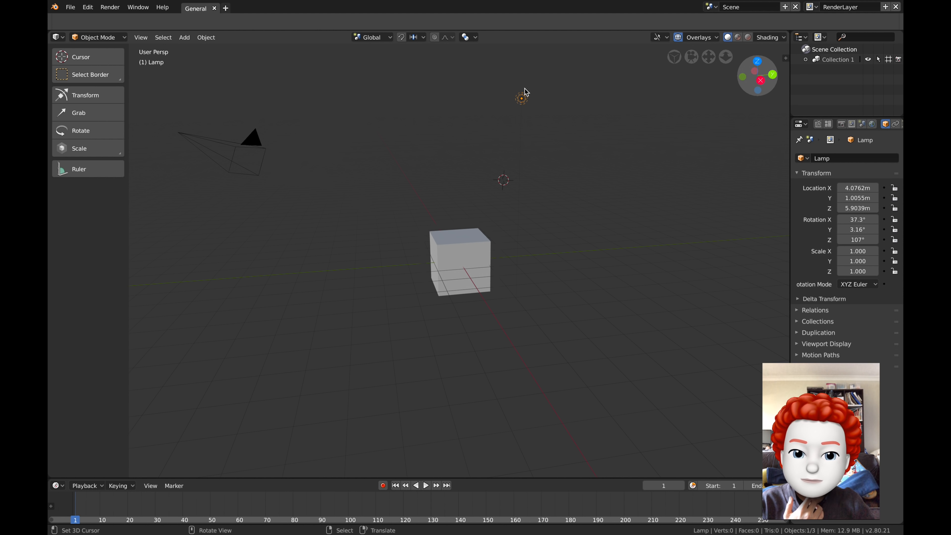
Step: Make the Outliner taller and widen the Outliner and Properties editors
drag(817, 118, 814, 182)
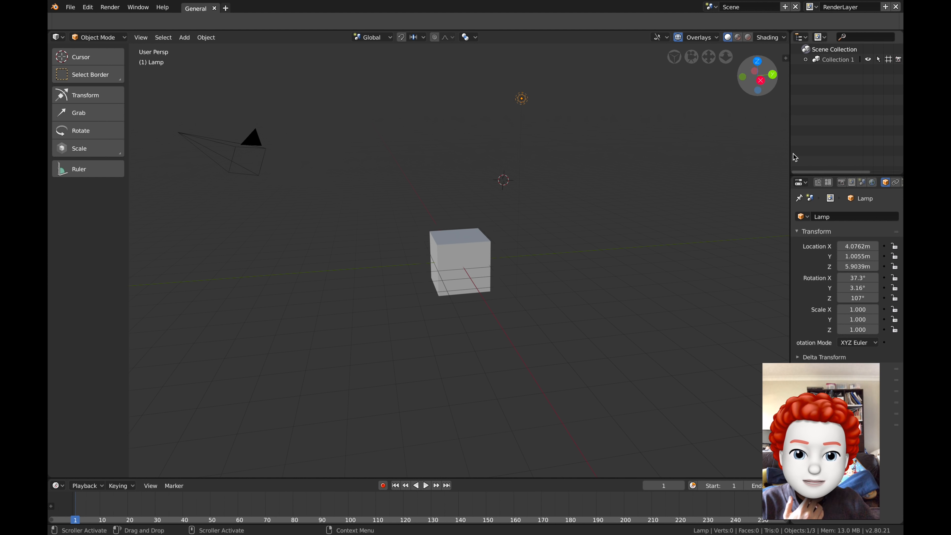
drag(789, 149, 731, 147)
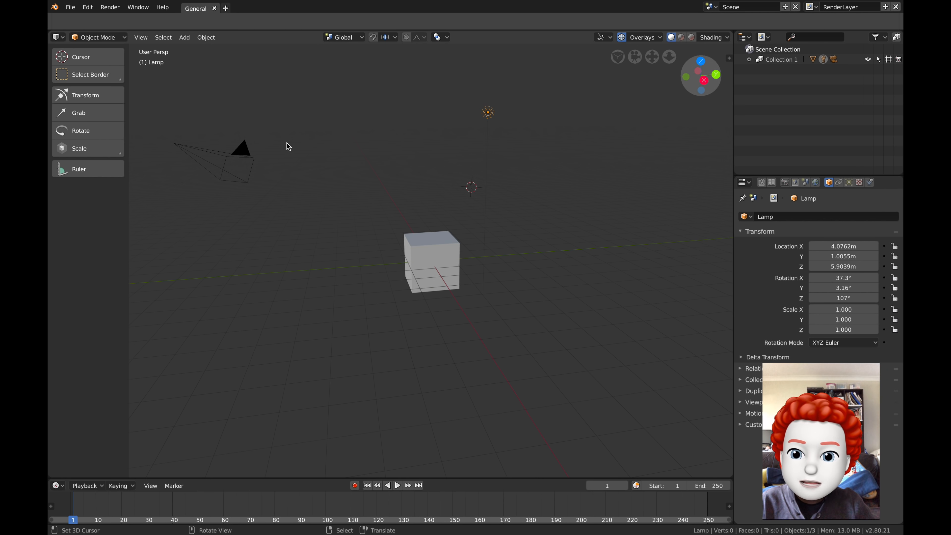
Step: Switch to Blender 2.79 and change the screen layout to Animation, widening its Dope Sheet area
key(ctrl+Left)
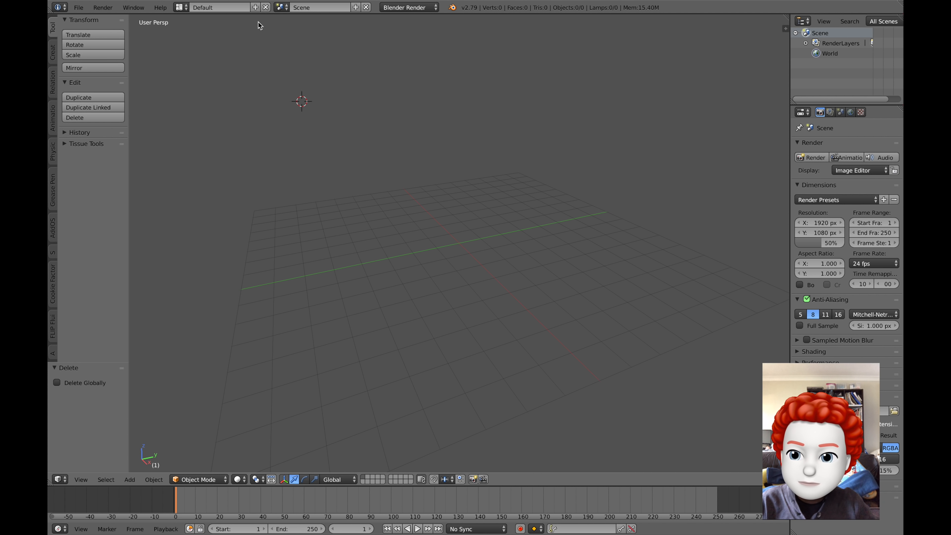
click(182, 8)
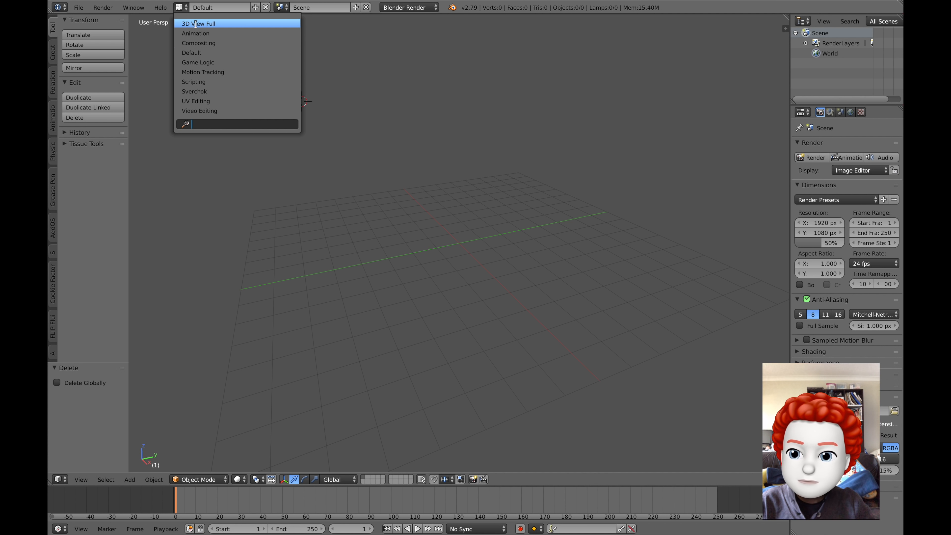
click(225, 54)
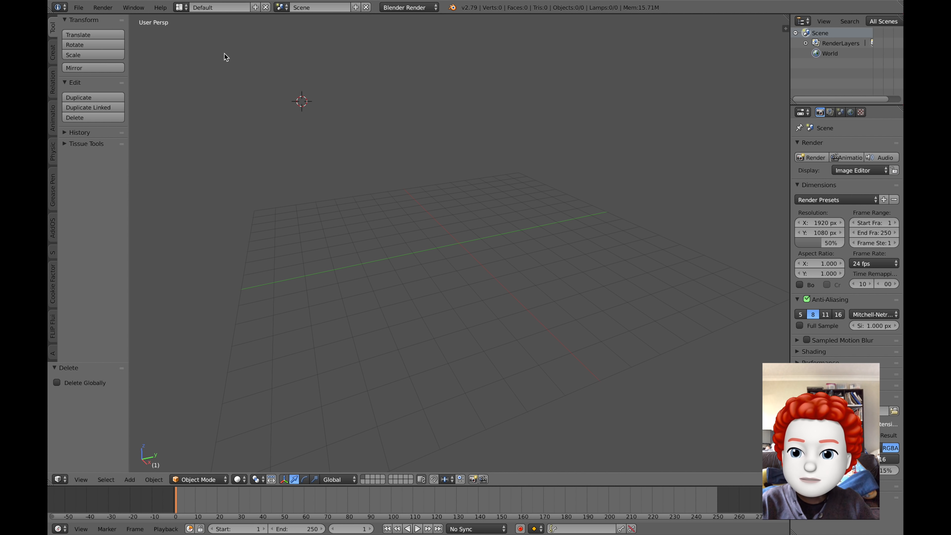
click(180, 7)
click(213, 36)
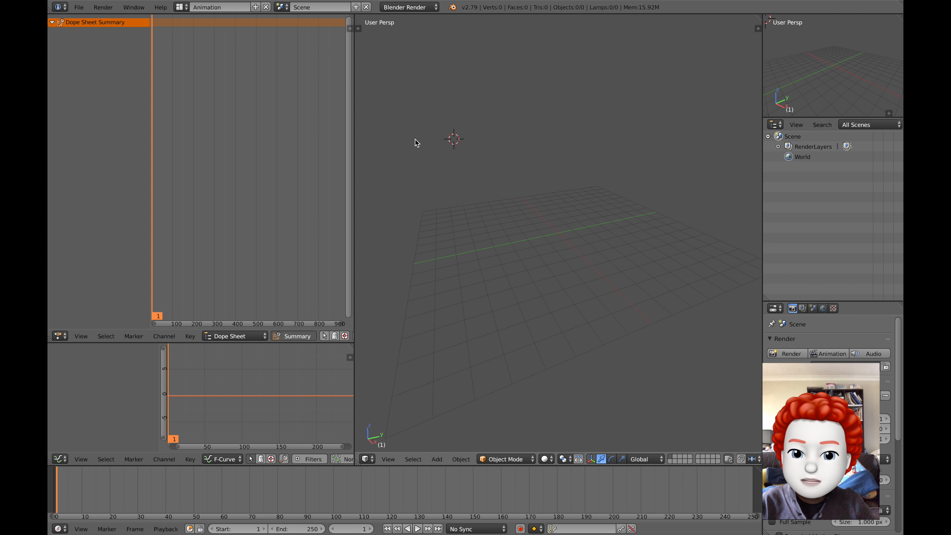
drag(354, 153, 392, 154)
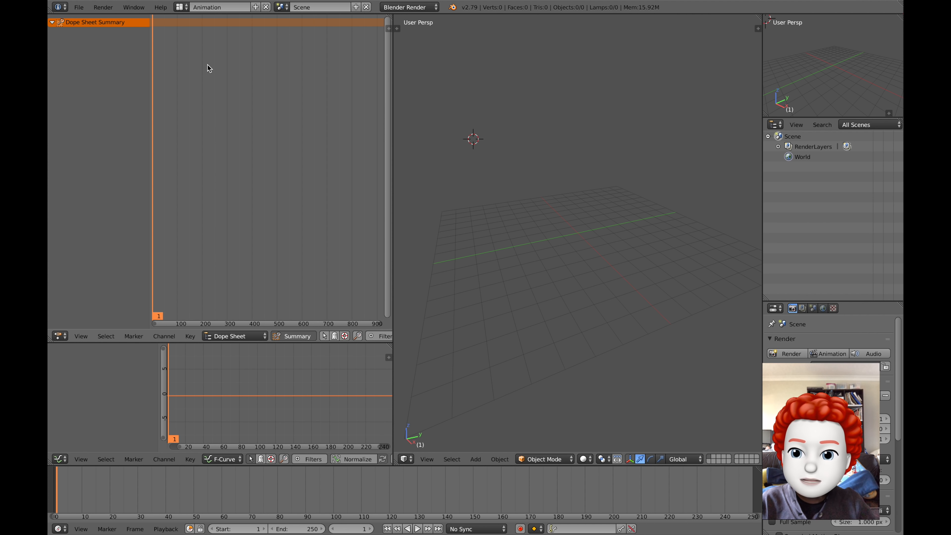
Step: Show the Sverchok and UV Editing screen layouts, and return to the Default layout
click(181, 6)
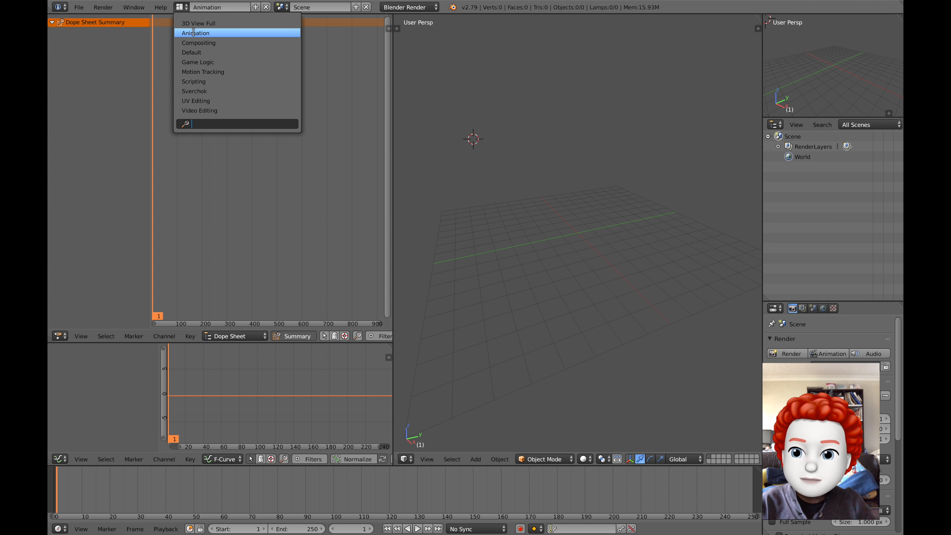
click(211, 91)
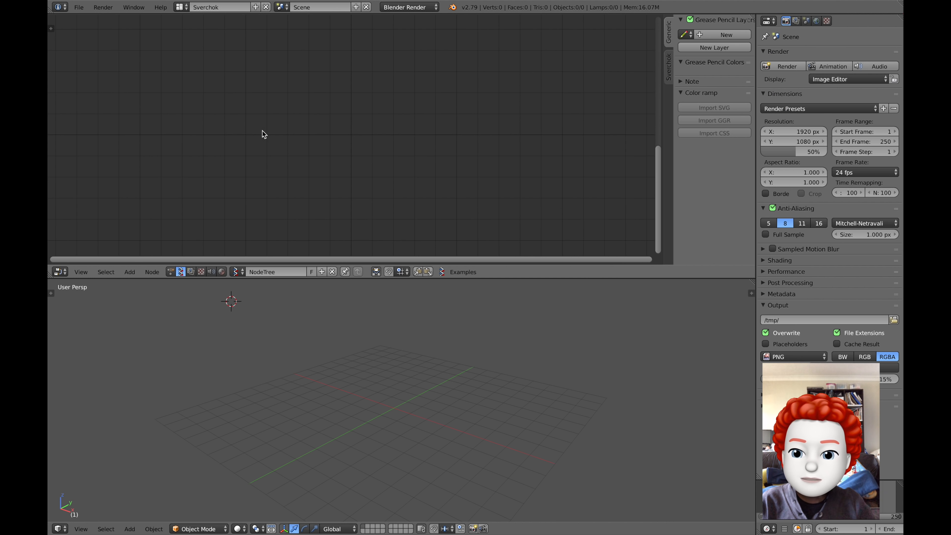
click(182, 8)
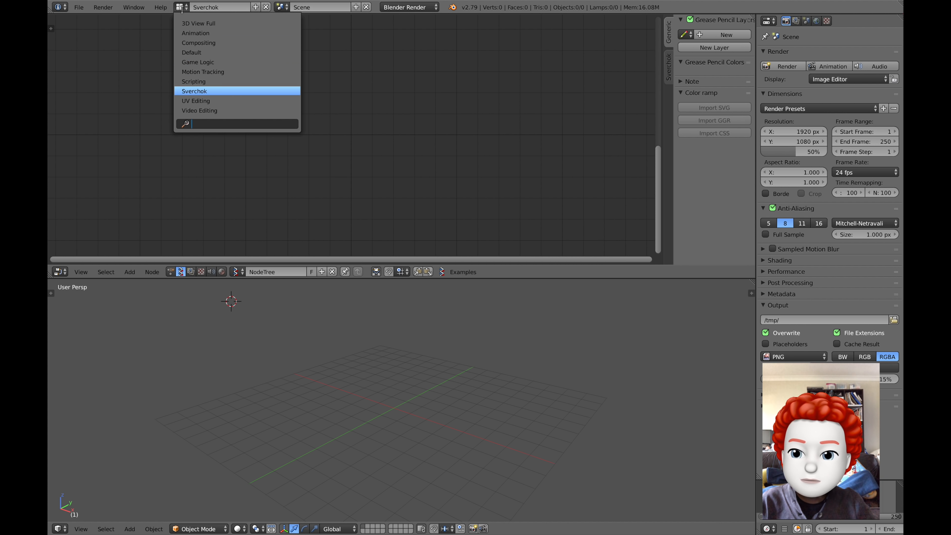
click(208, 99)
click(182, 8)
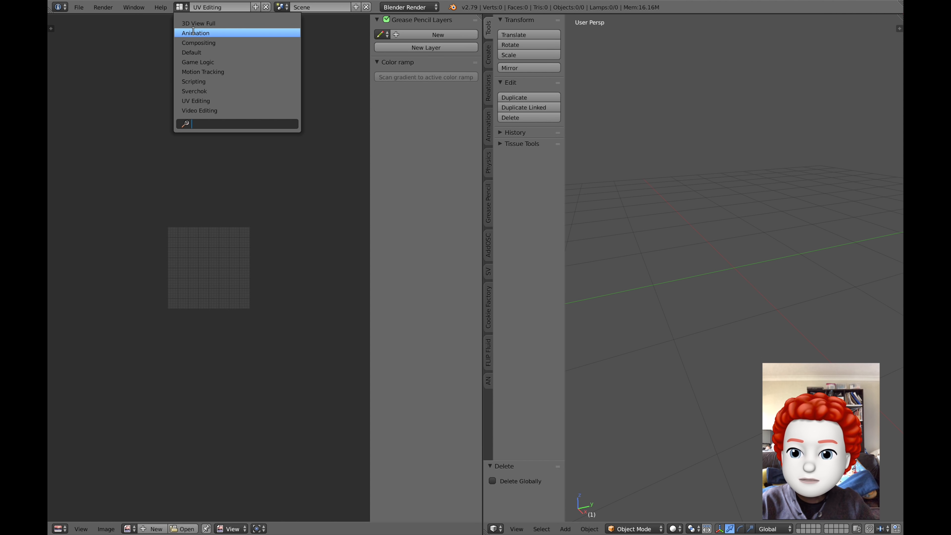
click(208, 51)
click(384, 145)
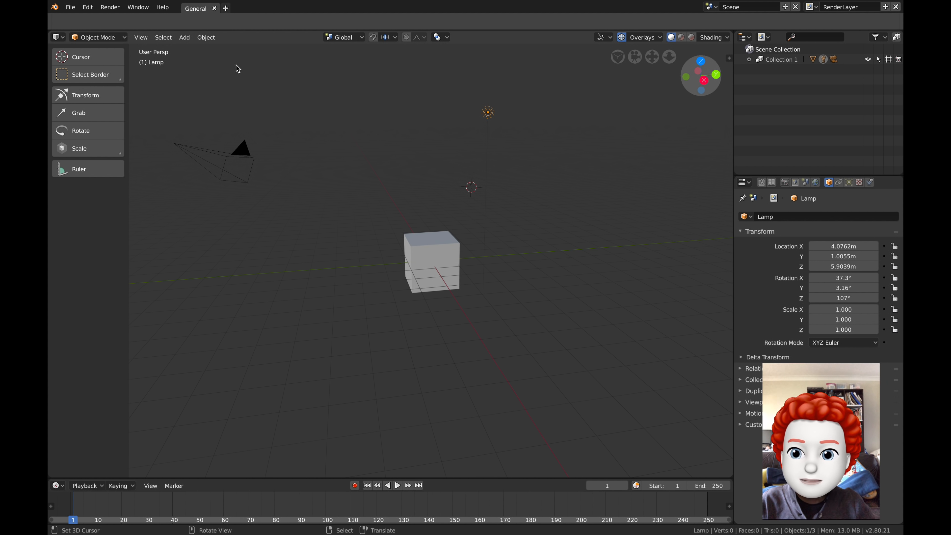
Step: In Blender 2.80, add an Animation workspace and slightly widen its Dope Sheet area
right_click(198, 12)
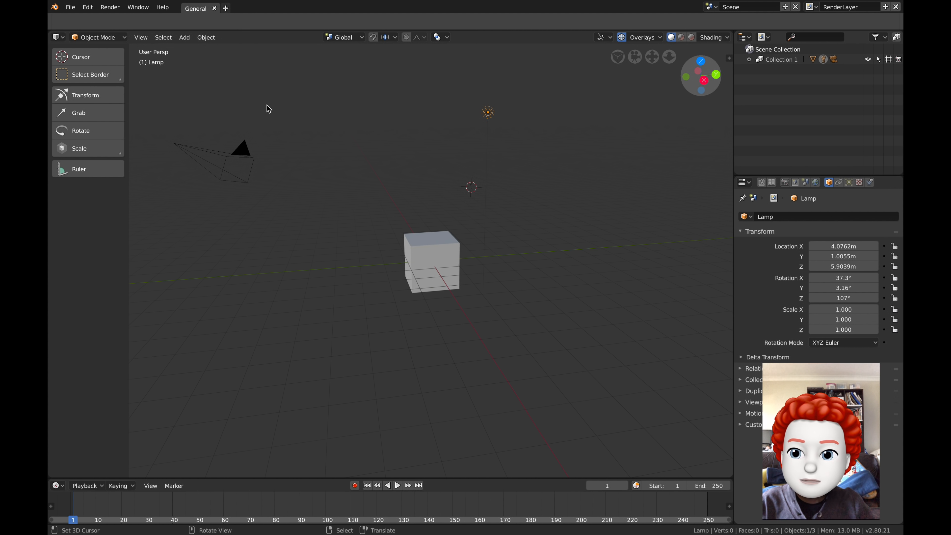
click(227, 8)
click(321, 59)
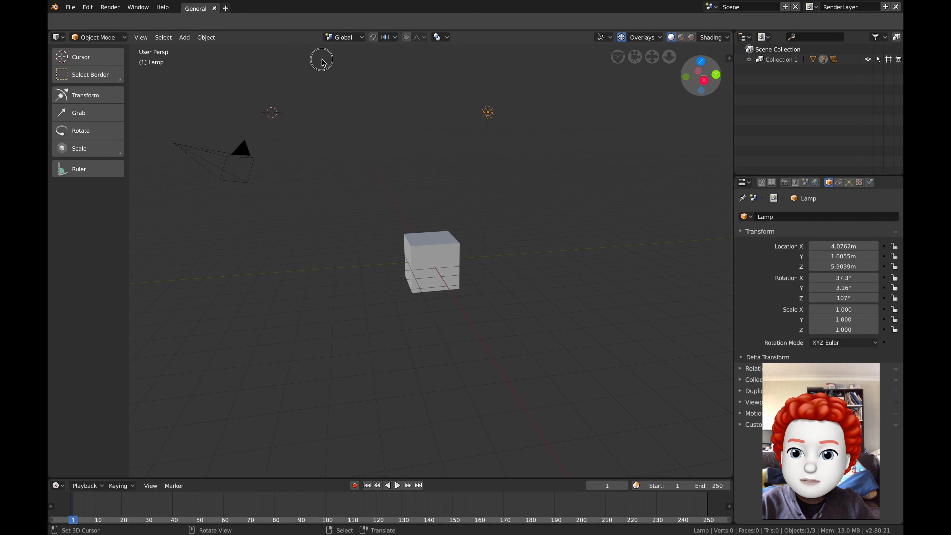
click(227, 8)
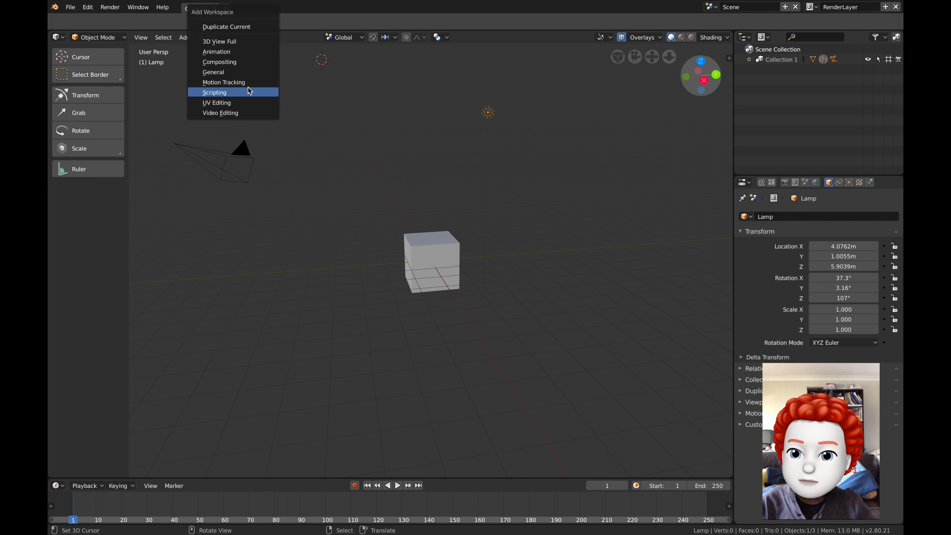
click(236, 53)
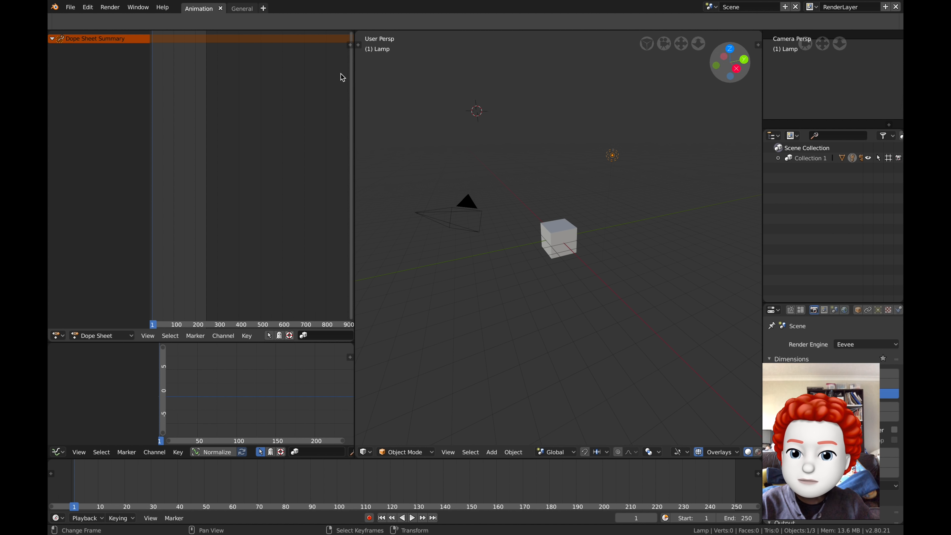
mouse_move(355, 81)
mouse_down()
mouse_move(369, 77)
mouse_move(358, 79)
mouse_up()
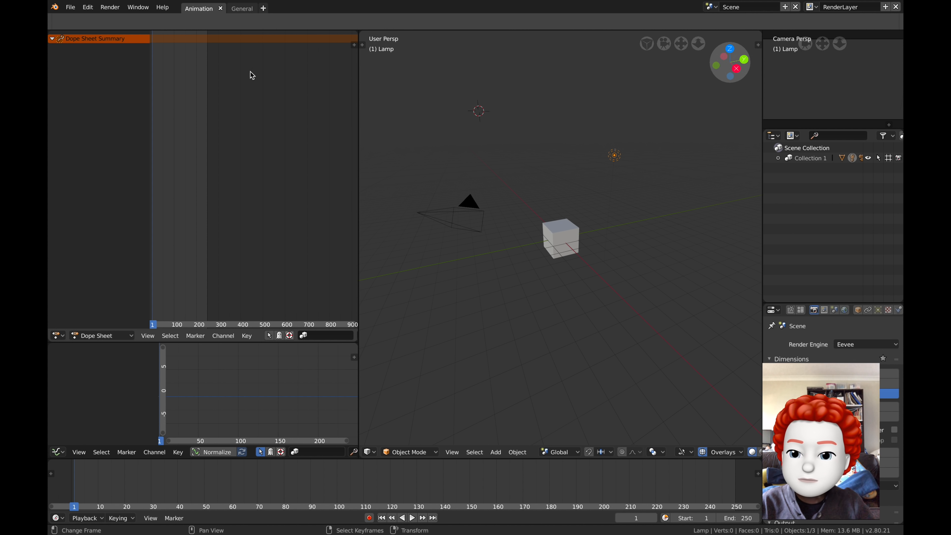
Step: Switch between the General and Animation workspaces, finishing in General
click(245, 9)
click(207, 11)
click(243, 10)
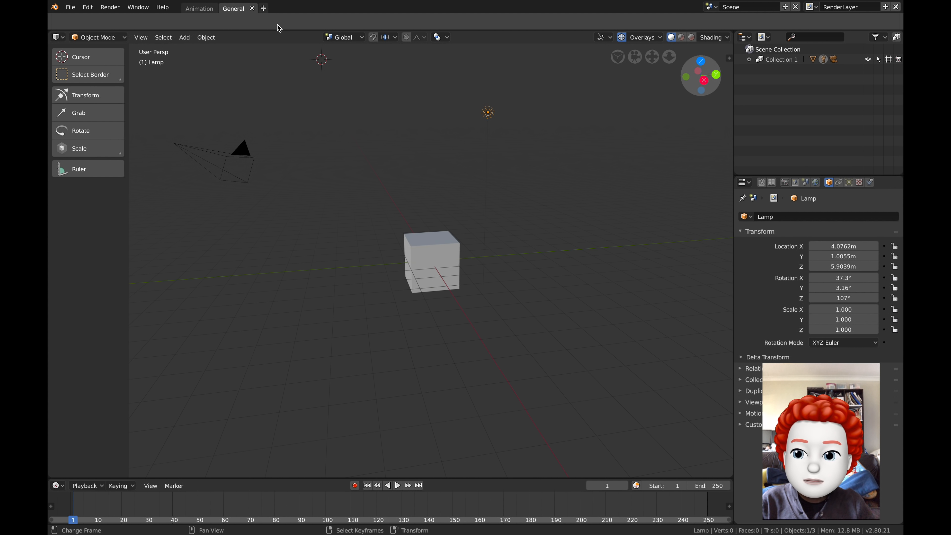
middle_drag(356, 166, 393, 190)
middle_drag(567, 213, 518, 230)
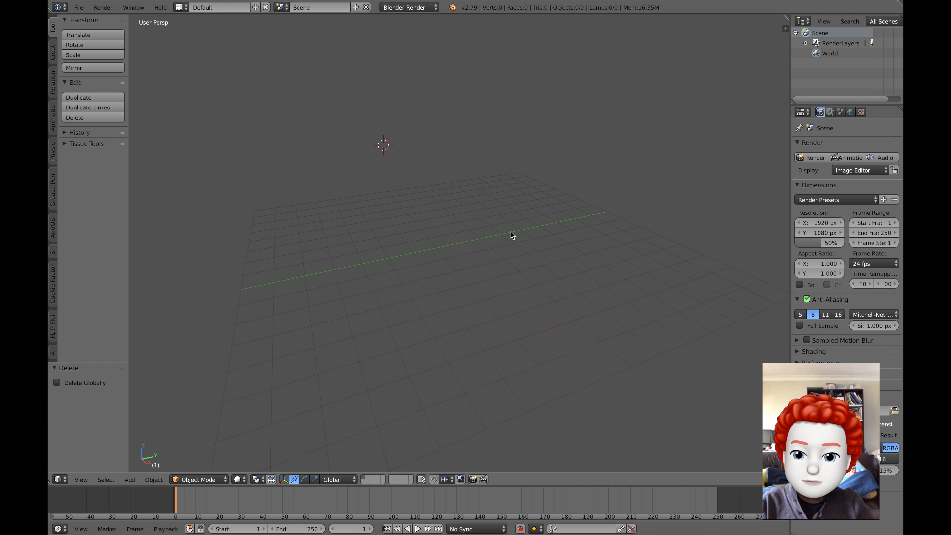
Step: In Blender 2.79, add a mesh cube to the empty scene
middle_drag(512, 234, 513, 234)
key(shift+a)
mouse_move(474, 146)
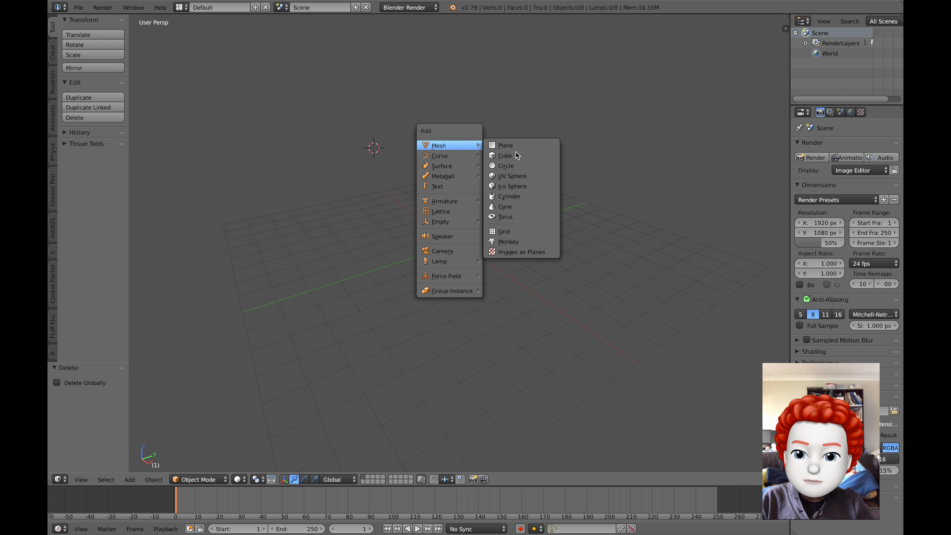
click(505, 156)
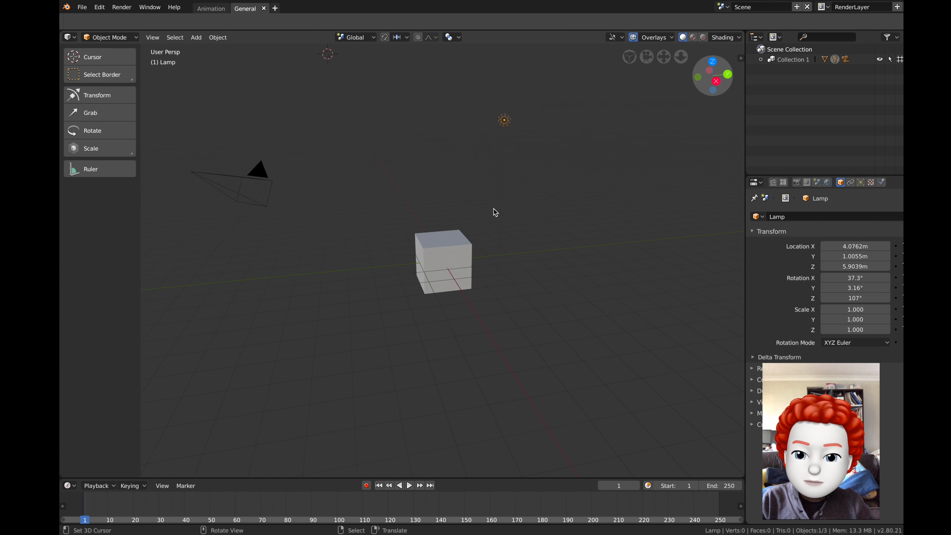
Step: Back in Blender 2.80, examine the cube in the 3D view from different distances and angles
middle_drag(495, 212, 505, 210)
scroll(505, 211, up, 4)
scroll(505, 219, down, 5)
scroll(506, 219, up, 4)
scroll(506, 222, down, 4)
scroll(520, 228, up, 2)
scroll(526, 244, down, 2)
scroll(526, 211, up, 4)
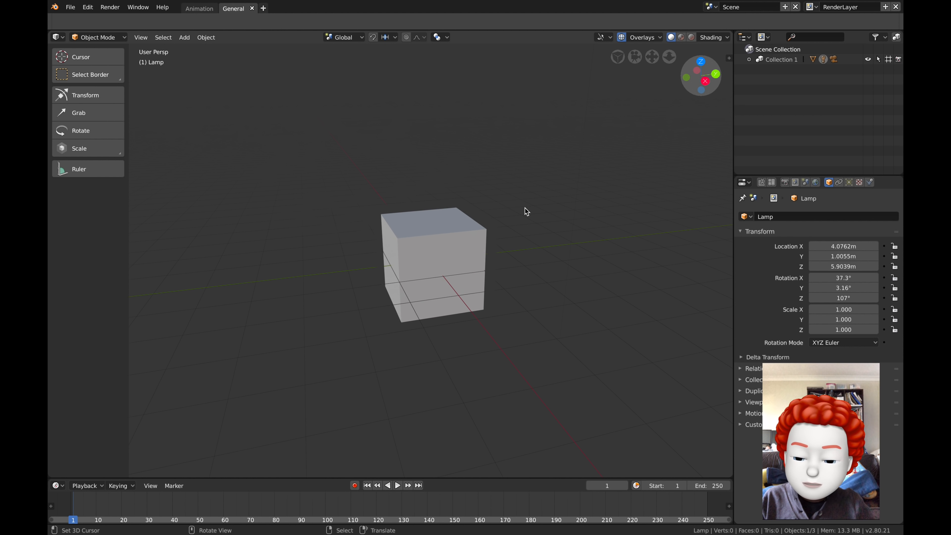
scroll(515, 222, down, 2)
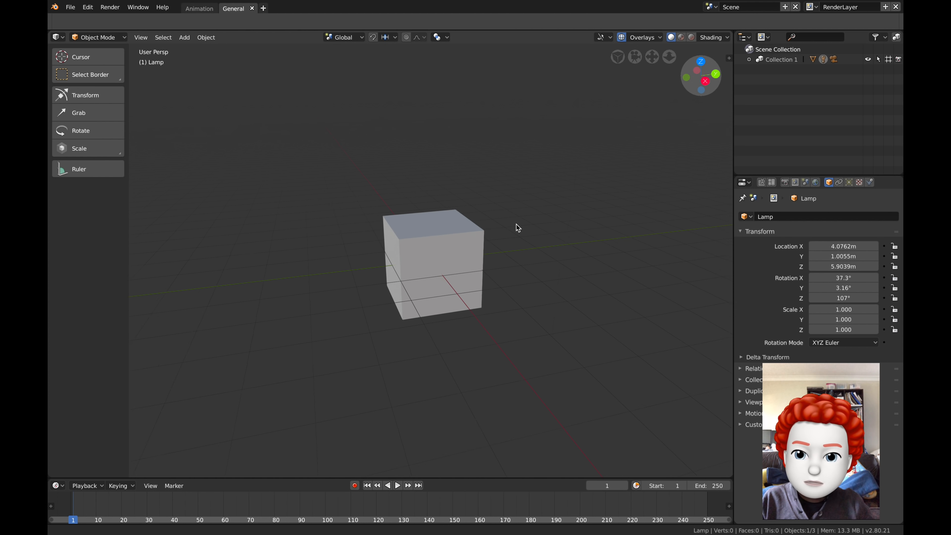
scroll(513, 228, up, 2)
scroll(508, 191, up, 4)
scroll(510, 183, down, 2)
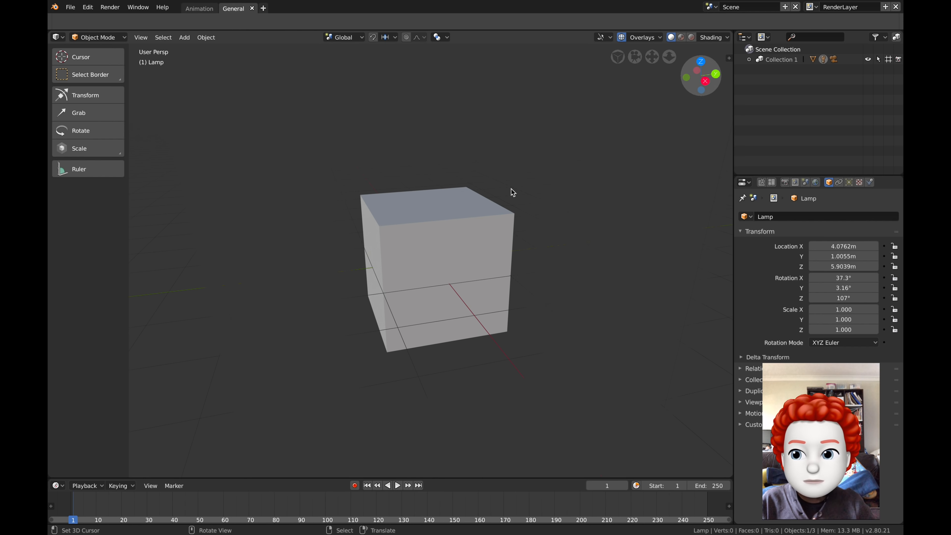
middle_drag(511, 188, 526, 178)
scroll(615, 89, up, 2)
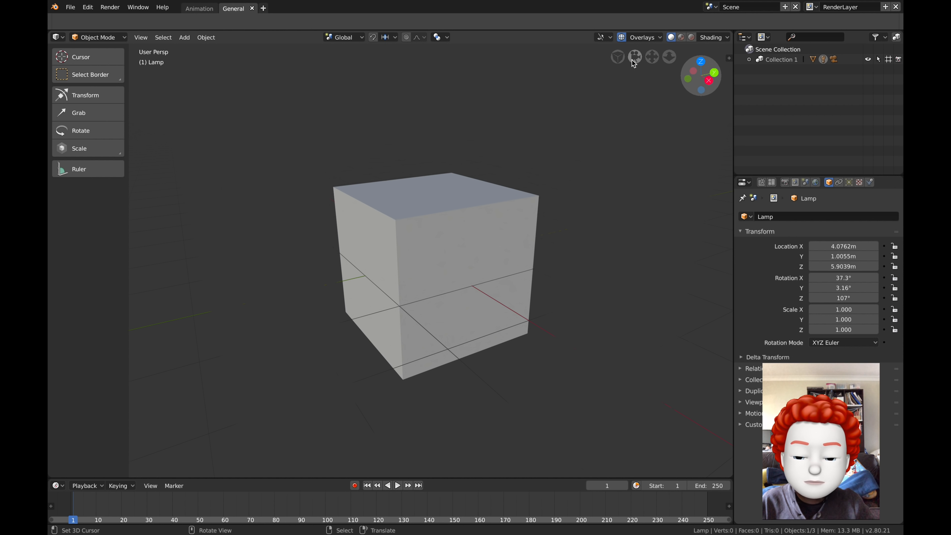
Step: Toggle the 3D view between perspective and orthographic projection, ending in perspective
click(616, 61)
click(617, 60)
click(617, 60)
middle_drag(594, 94, 604, 122)
click(617, 58)
scroll(602, 114, up, 1)
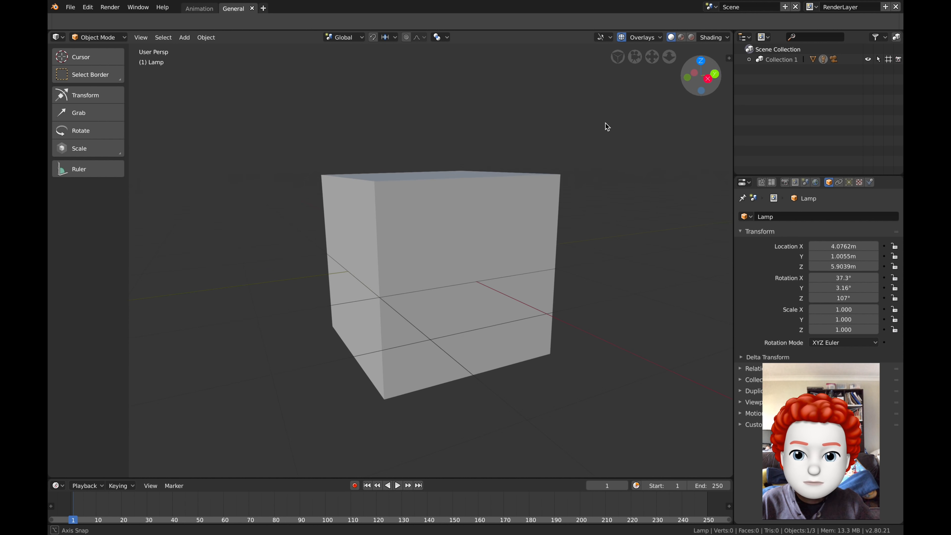
Step: View the cube through the camera several times, returning to a free perspective view of it
click(634, 60)
click(634, 60)
click(633, 60)
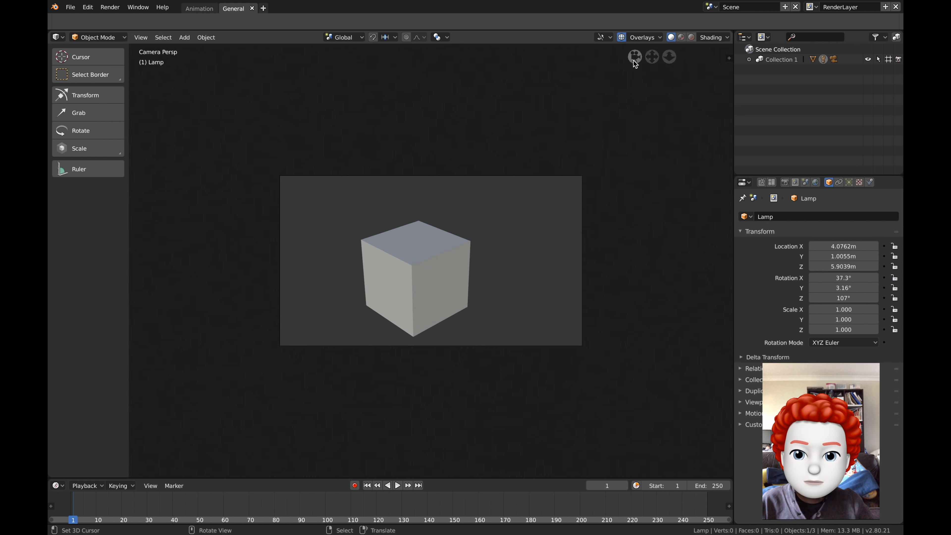
click(633, 60)
middle_drag(531, 151, 539, 165)
scroll(556, 152, down, 1)
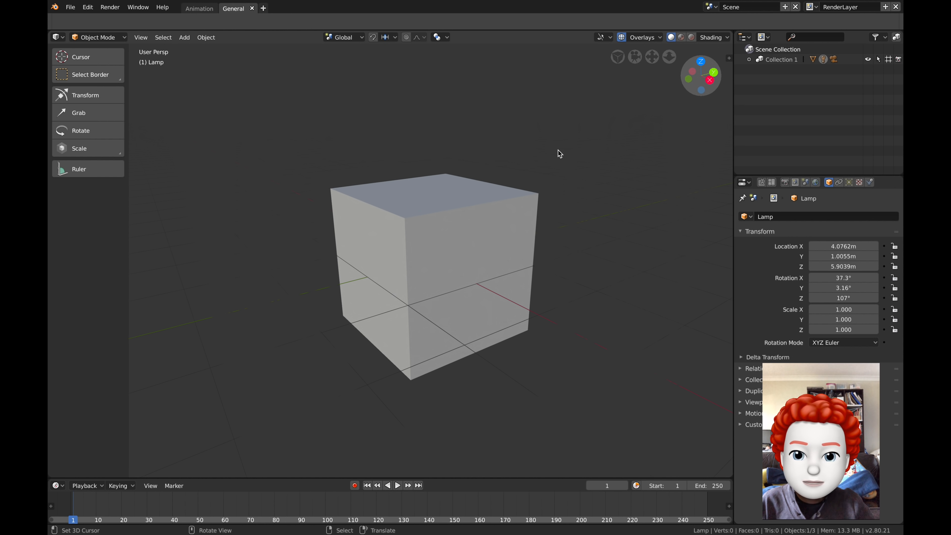
click(635, 61)
middle_drag(605, 113, 275, 384)
Step: View the cube from the Camera viewpoint, then orbit back out to a free perspective view
click(147, 38)
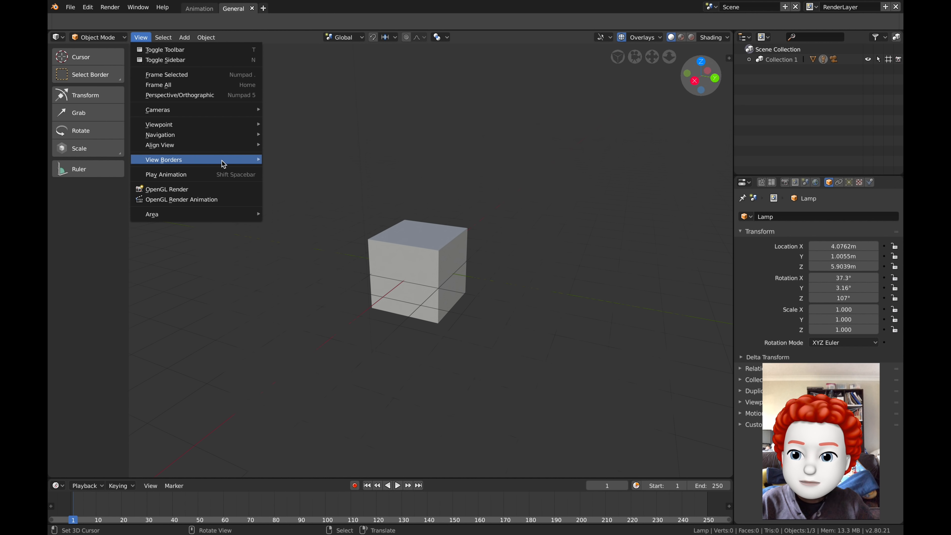
mouse_move(225, 145)
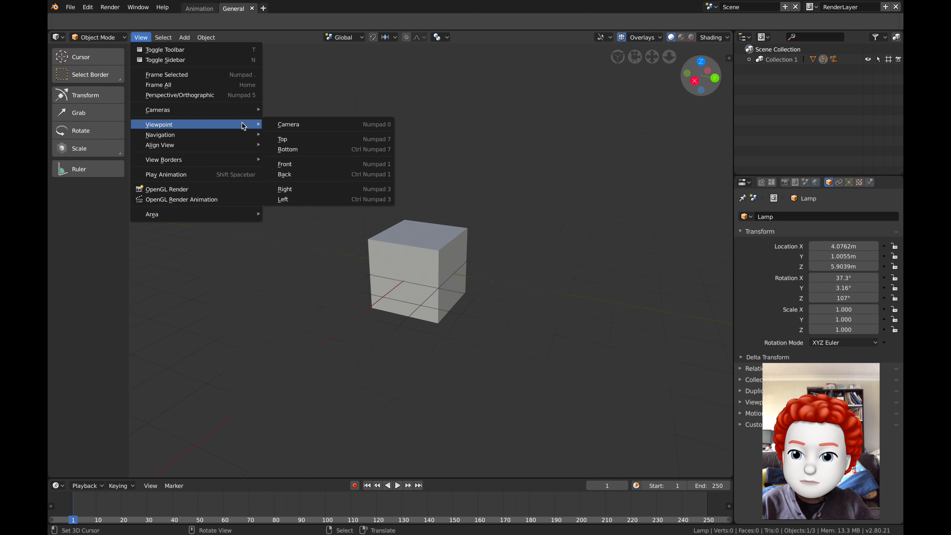
click(310, 125)
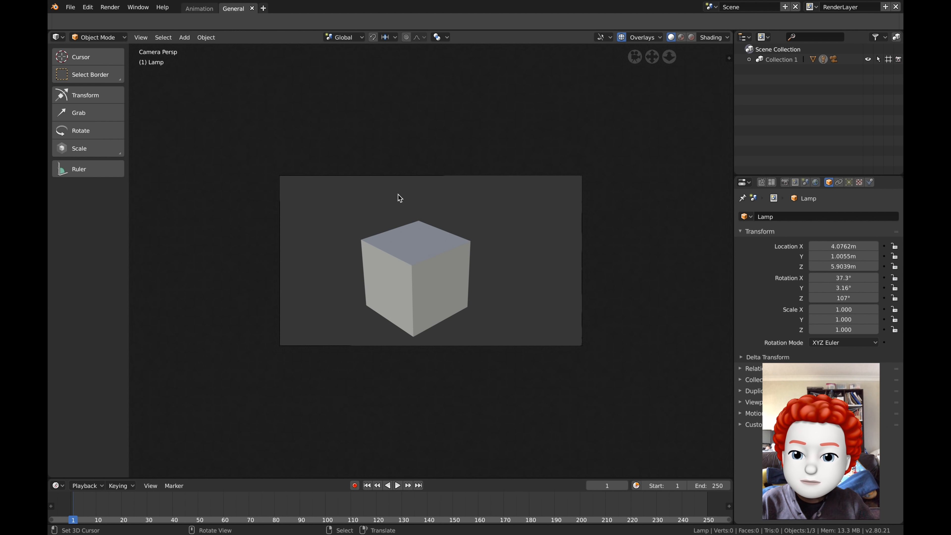
middle_drag(420, 237, 391, 232)
click(634, 56)
middle_drag(600, 150, 558, 142)
Step: Try the on-screen pan and zoom controls around the cube
drag(653, 60, 623, 110)
drag(623, 154, 669, 56)
middle_drag(491, 193, 516, 224)
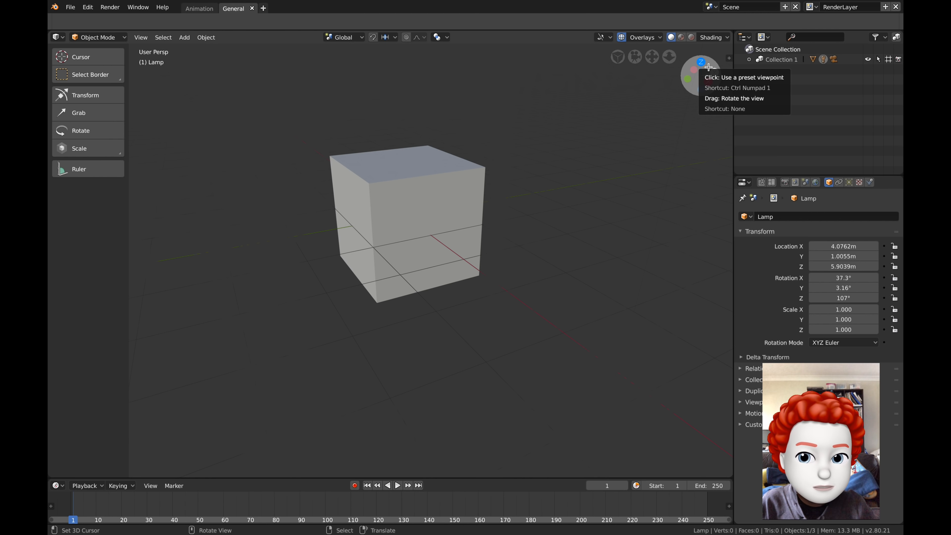
Step: Step the cube through preset axis viewpoints, starting with the top view and ending on the right view
mouse_move(708, 66)
mouse_down()
mouse_move(717, 73)
mouse_move(693, 69)
mouse_move(704, 83)
mouse_move(701, 63)
mouse_up()
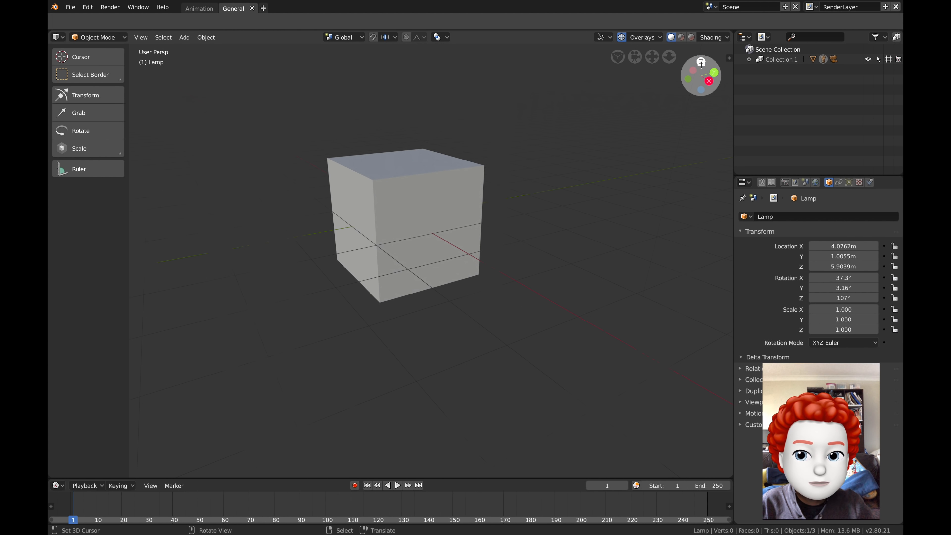
click(702, 62)
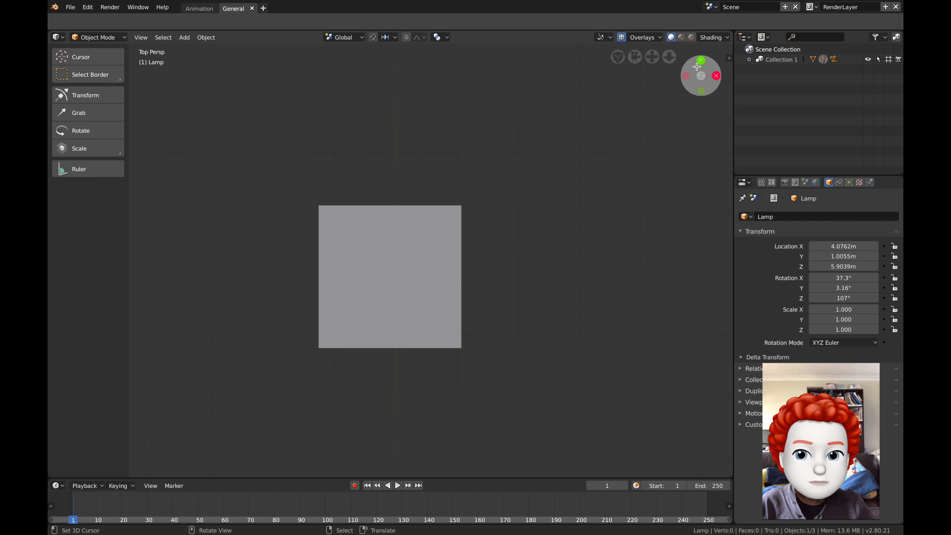
click(700, 61)
click(700, 61)
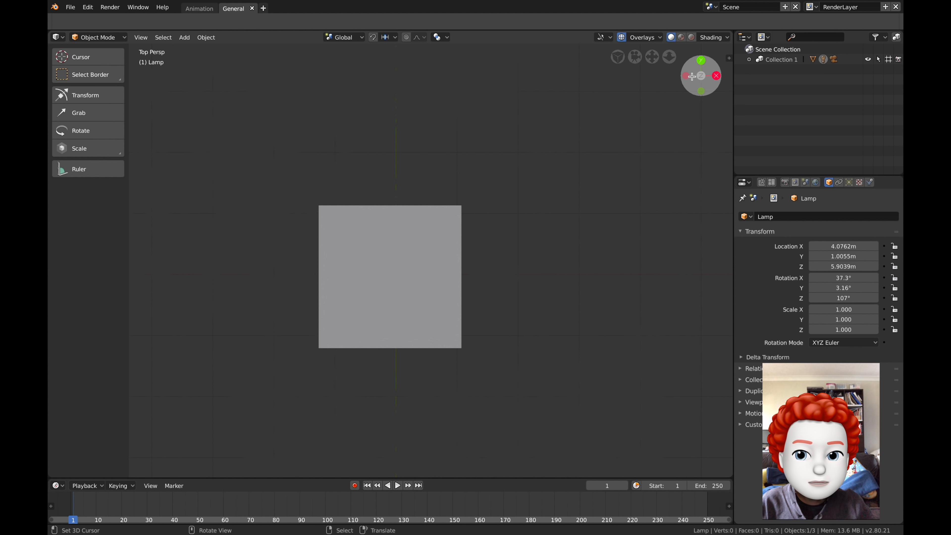
click(700, 75)
click(700, 91)
click(701, 76)
drag(702, 62, 700, 95)
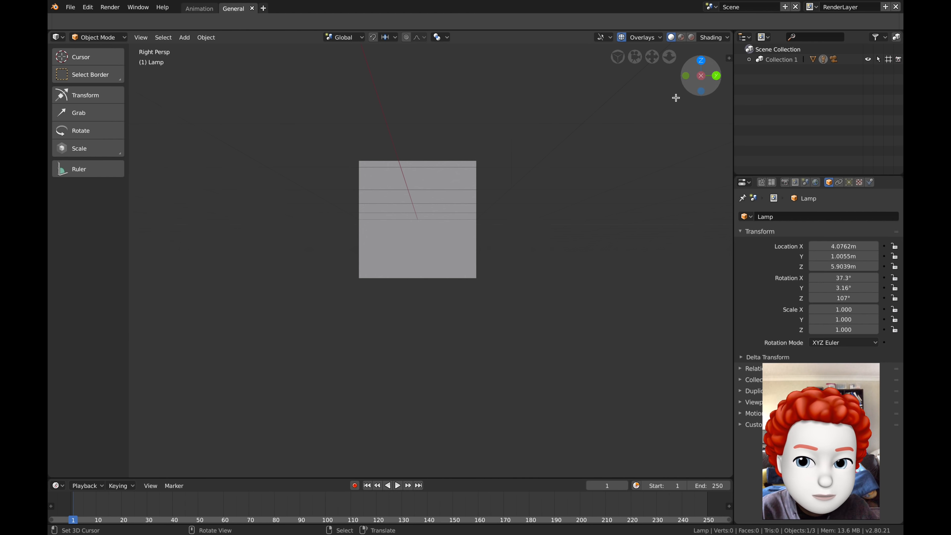
Step: Alternate free orbiting of the cube with preset views along the X, Y and Z axes, including from below
mouse_move(703, 82)
mouse_down()
mouse_move(693, 90)
mouse_move(693, 81)
mouse_up()
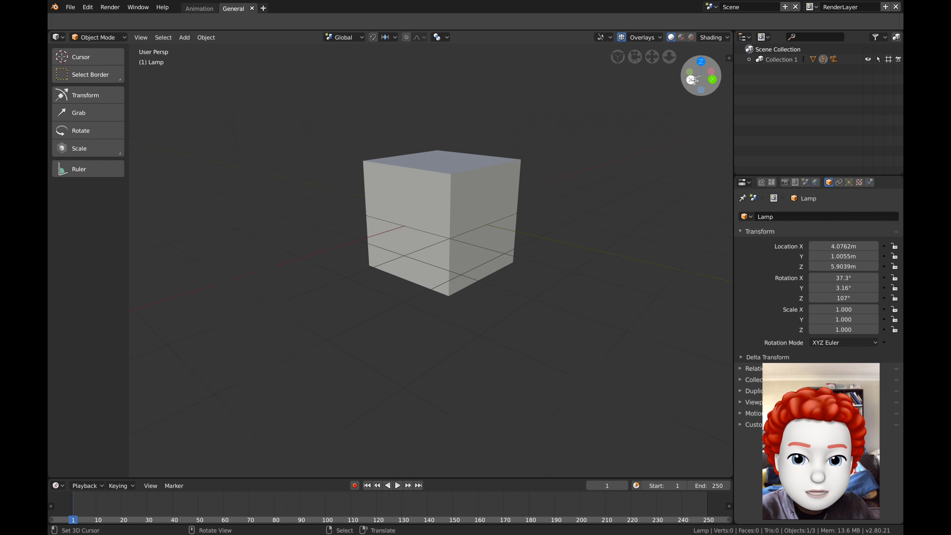
click(689, 82)
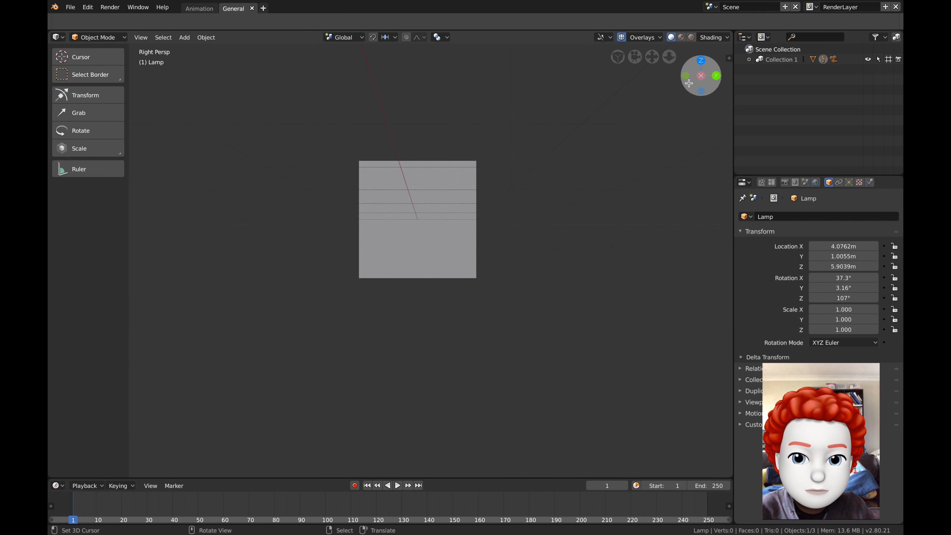
click(717, 78)
middle_drag(618, 146, 635, 165)
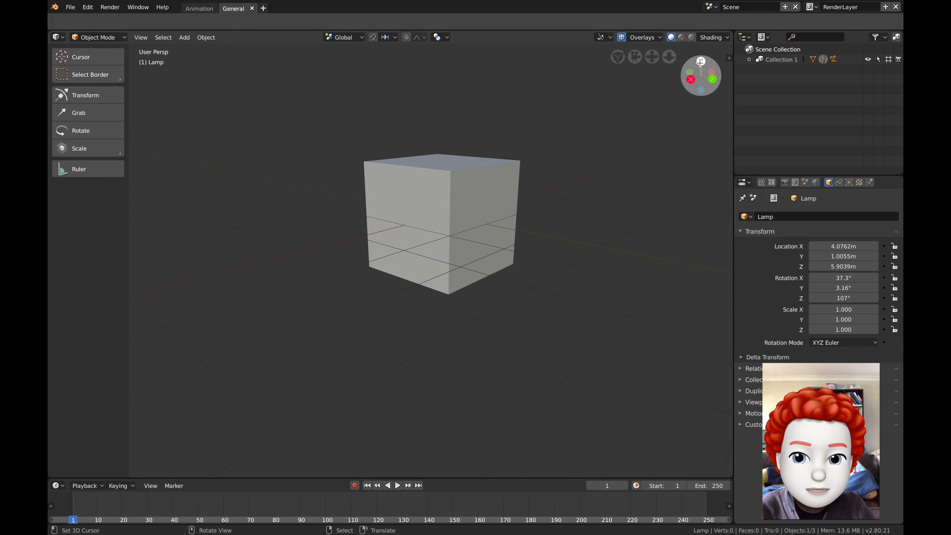
click(700, 62)
middle_drag(698, 134, 673, 95)
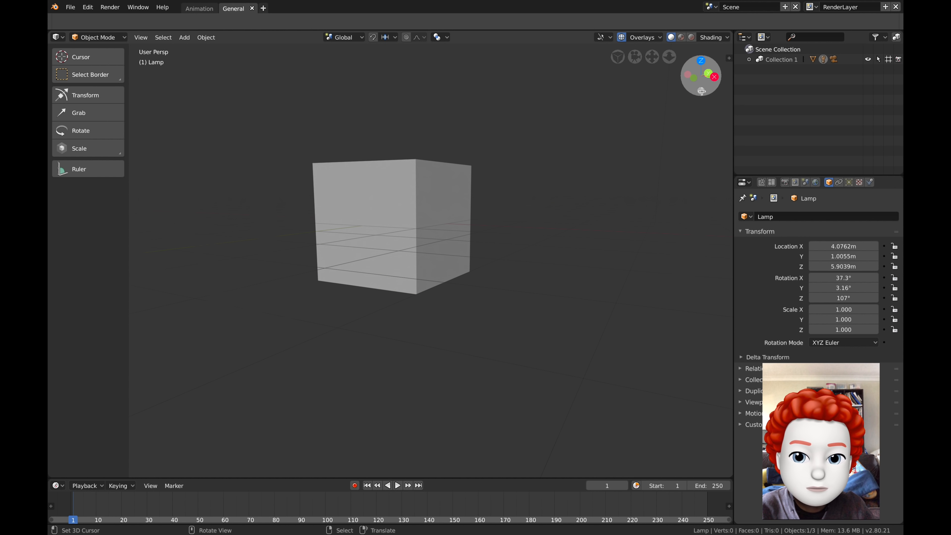
click(701, 86)
middle_drag(616, 184, 498, 192)
Step: Expand Collection 1 and delete the cube from the scene
right_click(462, 219)
click(748, 60)
key(x)
click(512, 188)
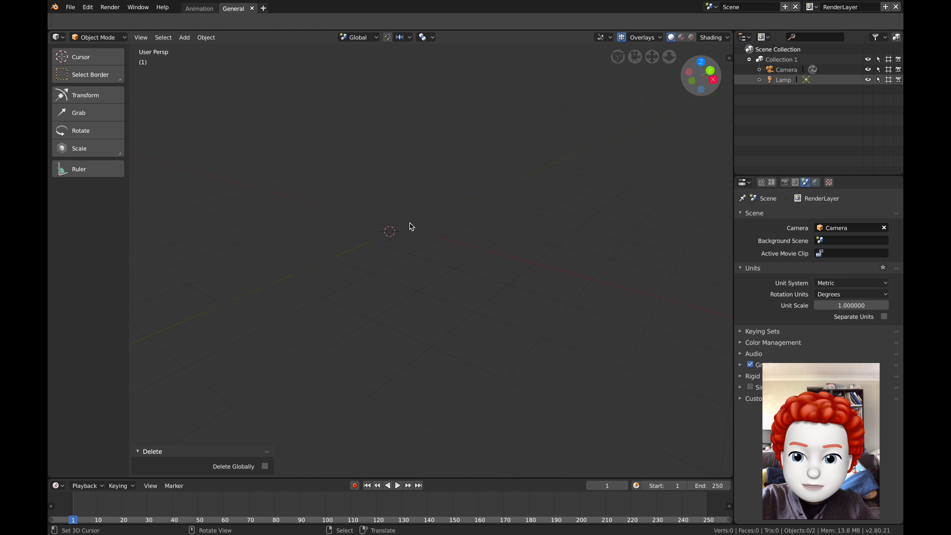
Step: Add a monkey mesh and set its location to 0 m on the X, Y and Z axes
key(shift+a)
mouse_move(403, 210)
click(506, 305)
middle_drag(506, 302, 482, 230)
drag(236, 414, 235, 434)
text(0)
key(Return)
Step: Examine the monkey up close from the preset top, right and back viewpoints
middle_drag(447, 314, 460, 303)
scroll(460, 303, up, 1)
scroll(414, 252, up, 1)
middle_drag(409, 253, 441, 252)
scroll(431, 251, up, 1)
click(701, 64)
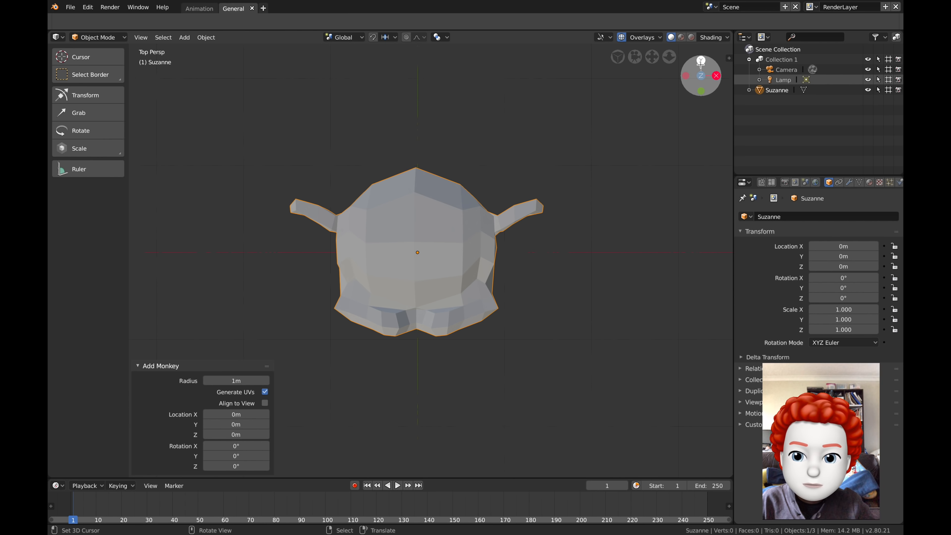
click(716, 75)
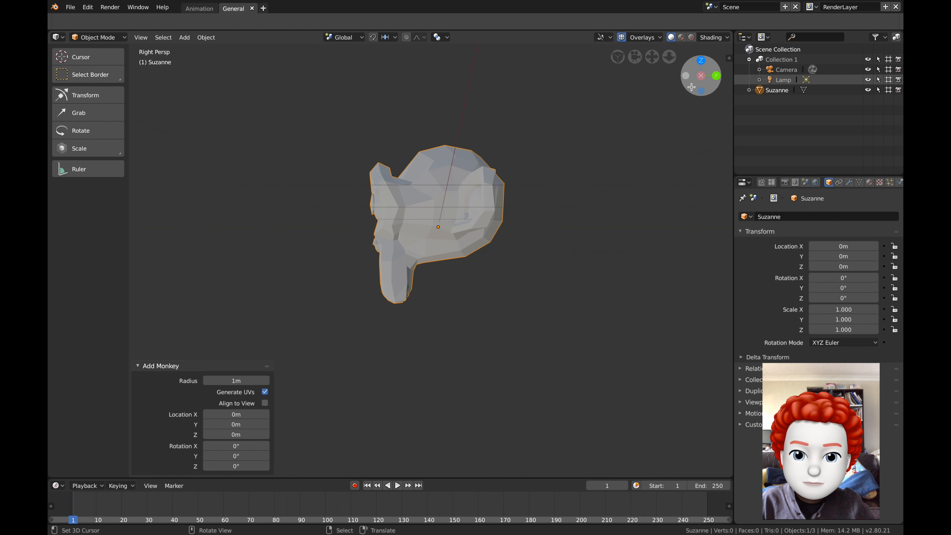
drag(697, 87, 681, 57)
click(714, 71)
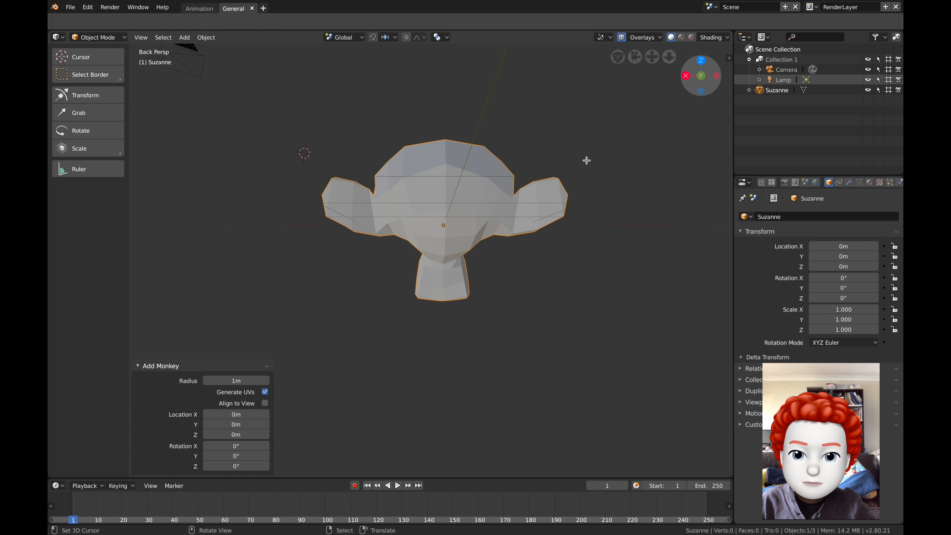
Step: Flip repeatedly between the back and front views of the monkey, ending on the front view
click(705, 75)
click(702, 74)
click(702, 74)
click(702, 73)
click(702, 74)
Step: Toggle the view of the monkey between perspective and orthographic projection, ending in perspective
click(622, 56)
click(621, 55)
click(621, 55)
click(620, 55)
Step: Collapse the Add Monkey operation settings
middle_drag(552, 150, 550, 189)
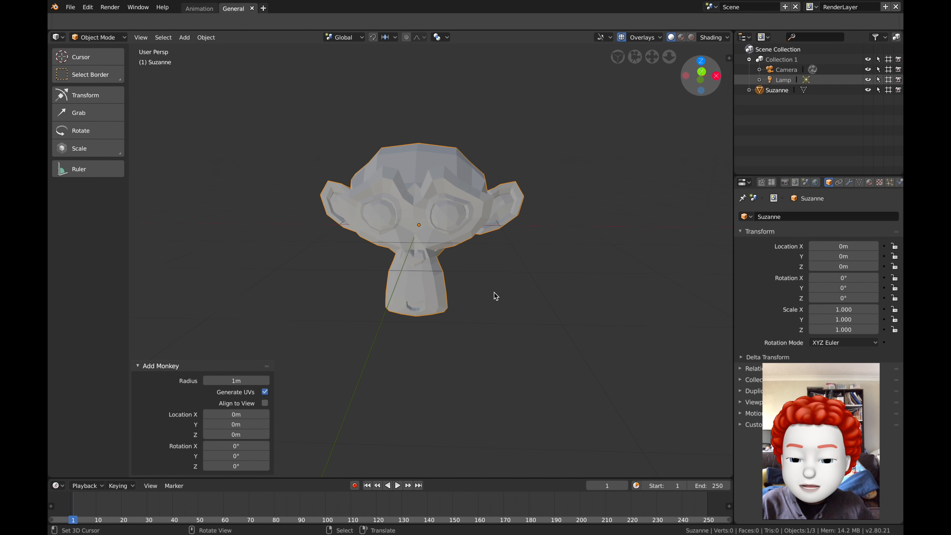
middle_drag(494, 293, 358, 339)
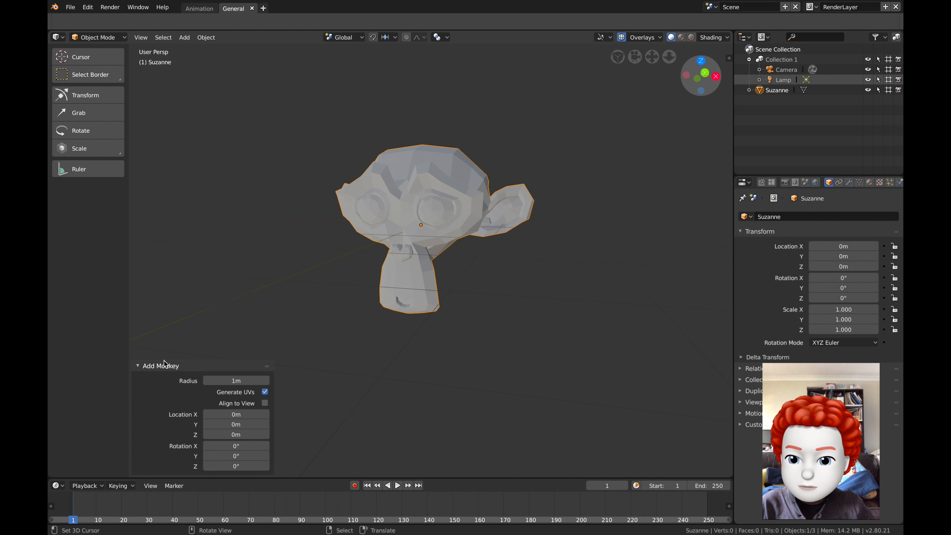
click(138, 365)
middle_drag(389, 307, 385, 271)
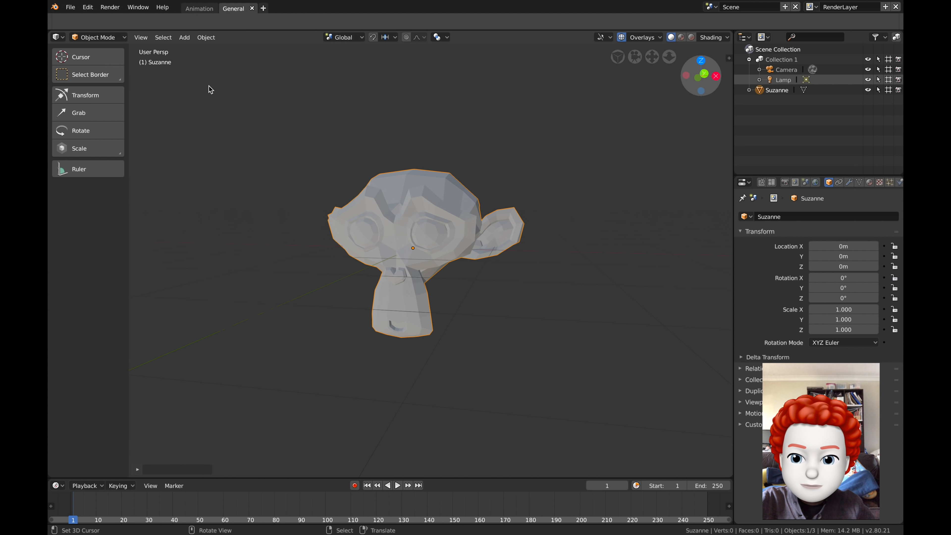
Step: Show the scene's render settings and choose Eevee as the render engine
click(785, 182)
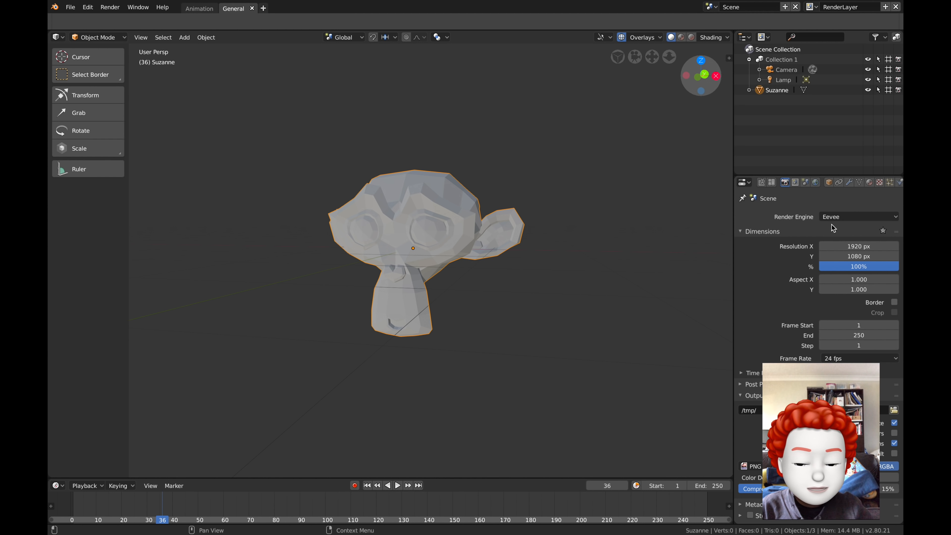
click(850, 217)
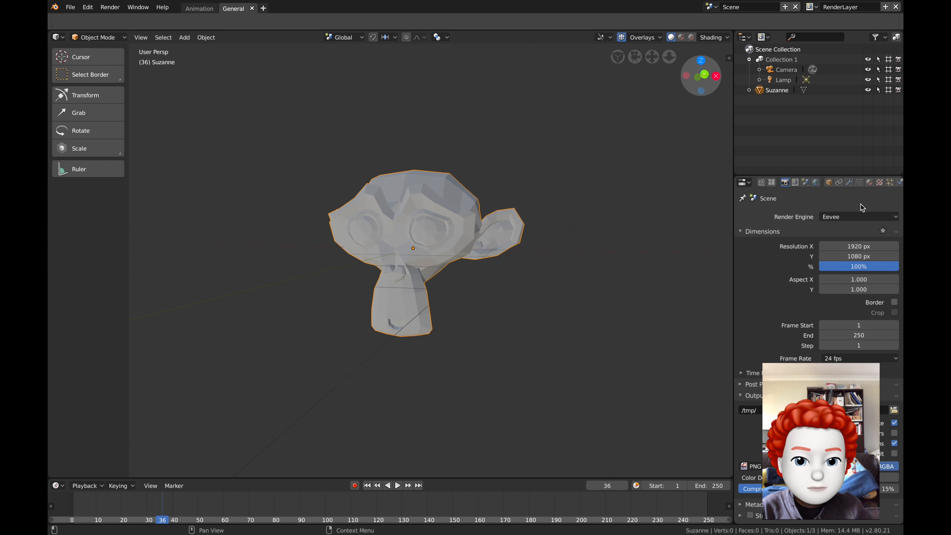
middle_drag(583, 225, 558, 223)
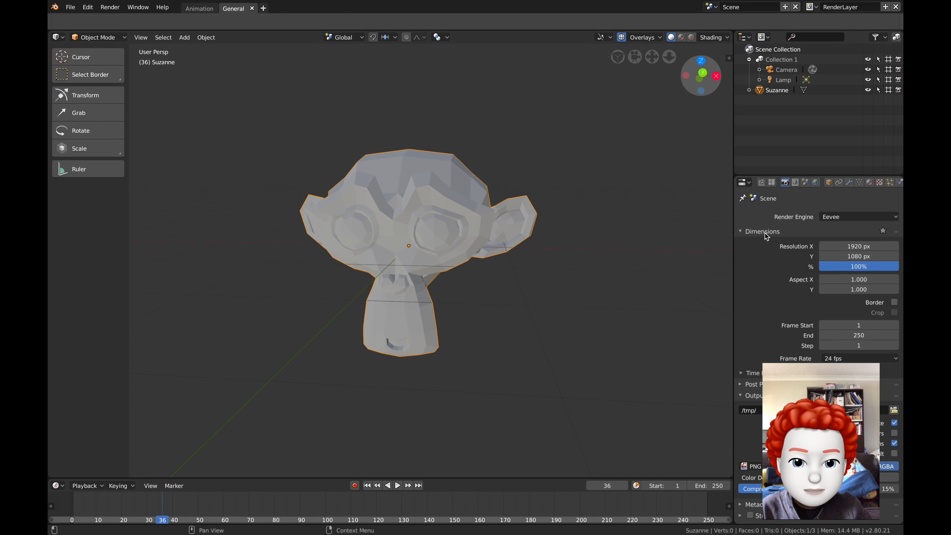
click(856, 219)
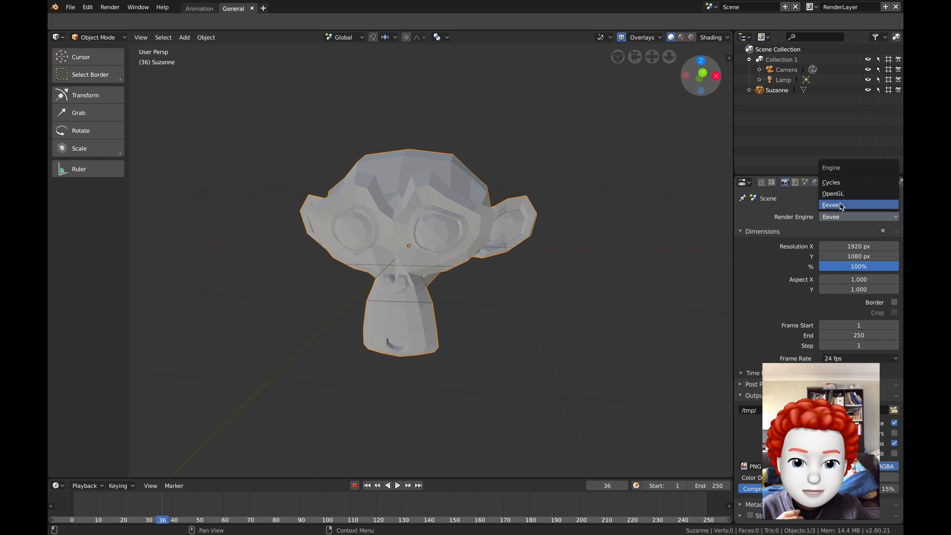
click(840, 203)
Step: Add a point light and move it to a spot above the monkey
middle_drag(490, 197, 511, 200)
key(shift+a)
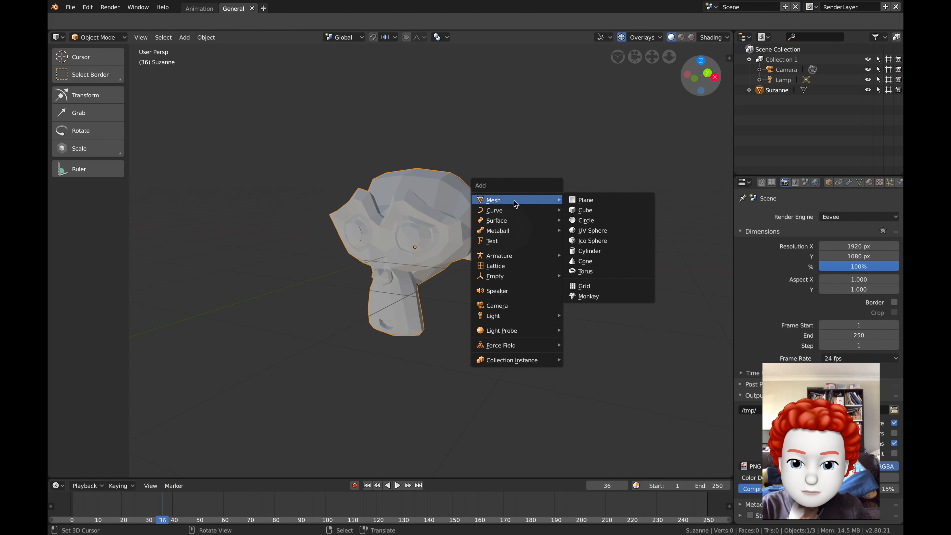
mouse_move(539, 315)
click(608, 311)
middle_drag(573, 272, 528, 259)
key(g)
click(275, 279)
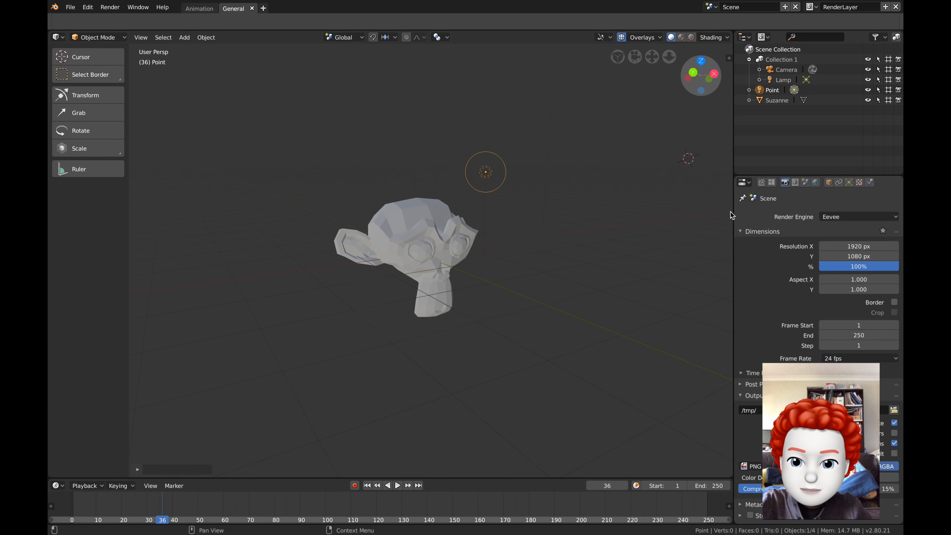
key(g)
click(514, 232)
Step: Duplicate the monkey along the X axis and repeat the duplication to make a row of three
middle_drag(514, 232, 446, 242)
right_click(433, 244)
key(shift+d)
key(x)
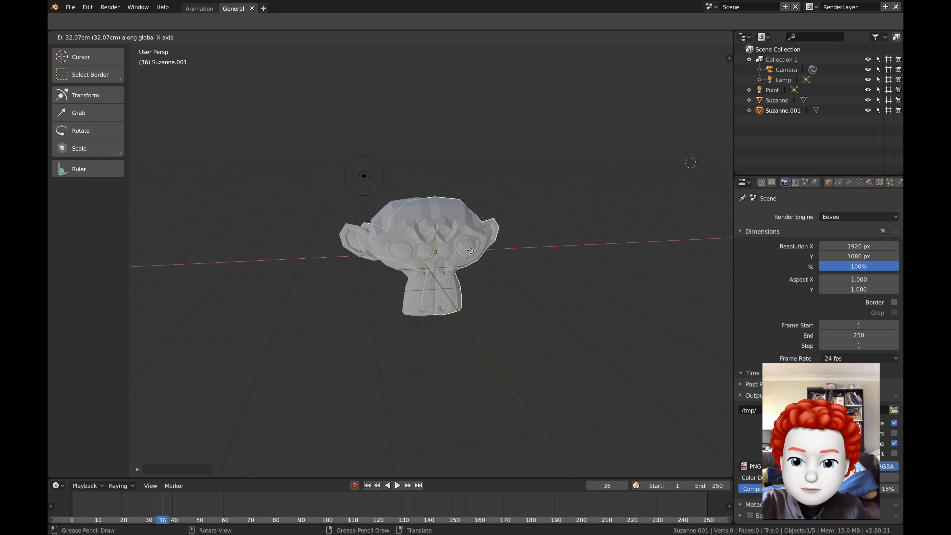
click(579, 252)
key(shift+r)
shift+middle_drag(592, 258, 493, 274)
Step: Select the monkeys in the row one after another, ending with the last copy
right_click(396, 262)
right_click(460, 262)
right_click(603, 267)
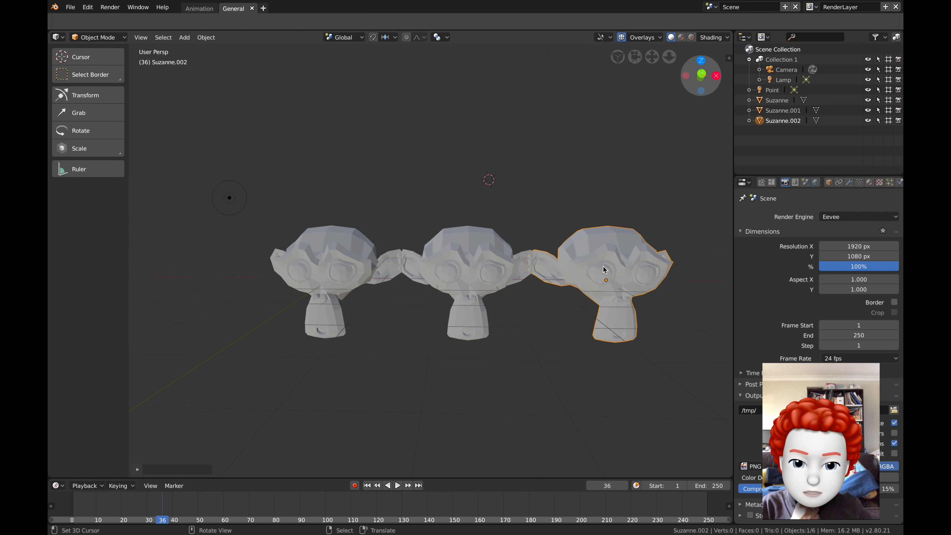
middle_drag(502, 234, 503, 230)
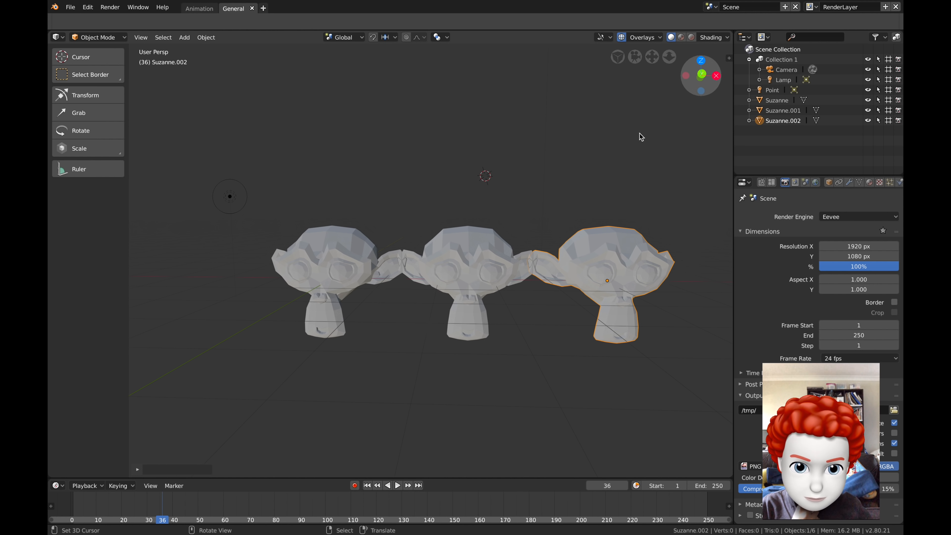
Step: Switch the viewport to material-preview shading and move the point light closer to the row of monkeys
click(681, 38)
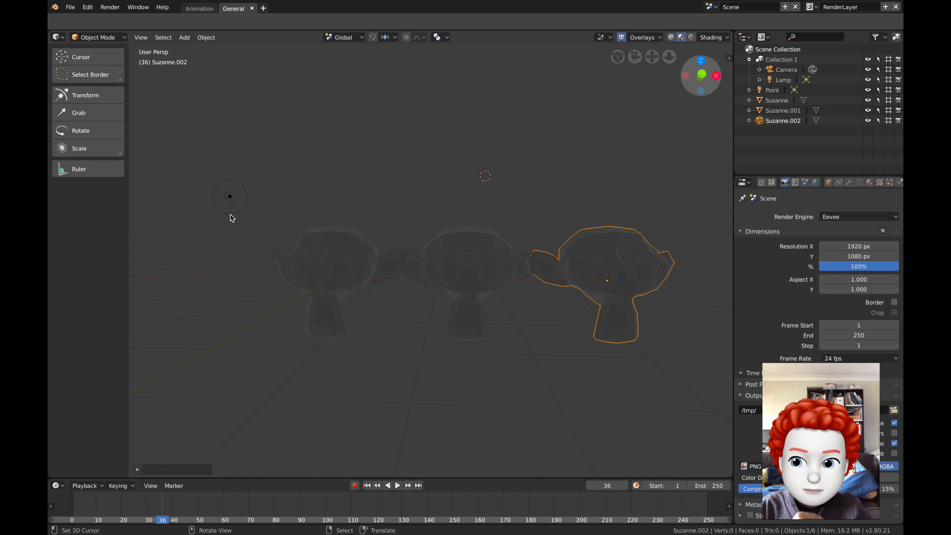
right_click(228, 195)
key(g)
click(330, 199)
key(g)
click(353, 205)
middle_drag(353, 205, 469, 198)
Step: Switch the viewport to rendered shading and move the point light above and outside the original monkey
click(690, 37)
key(g)
click(333, 167)
scroll(349, 215, down, 2)
key(g)
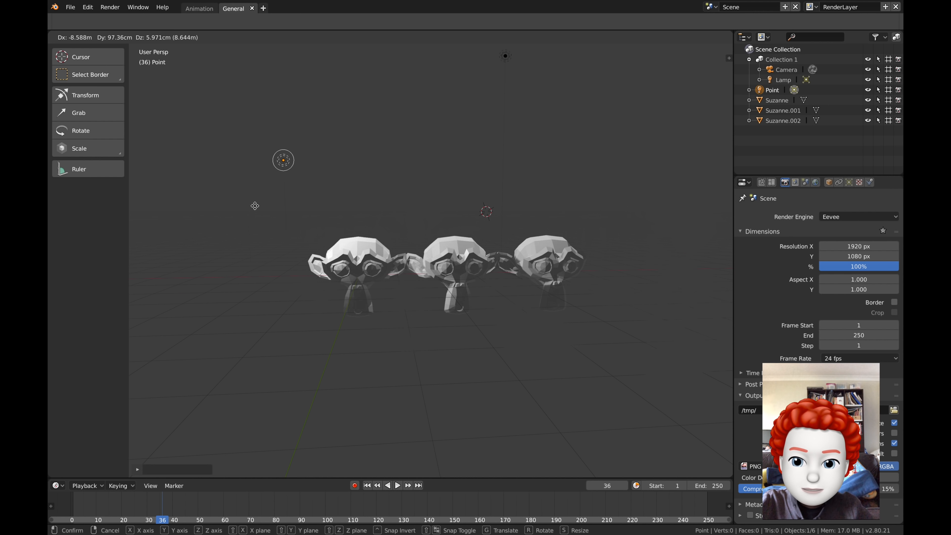
click(212, 209)
Step: Set the point light's colour to pale cyan
click(848, 184)
click(842, 269)
drag(837, 175, 833, 162)
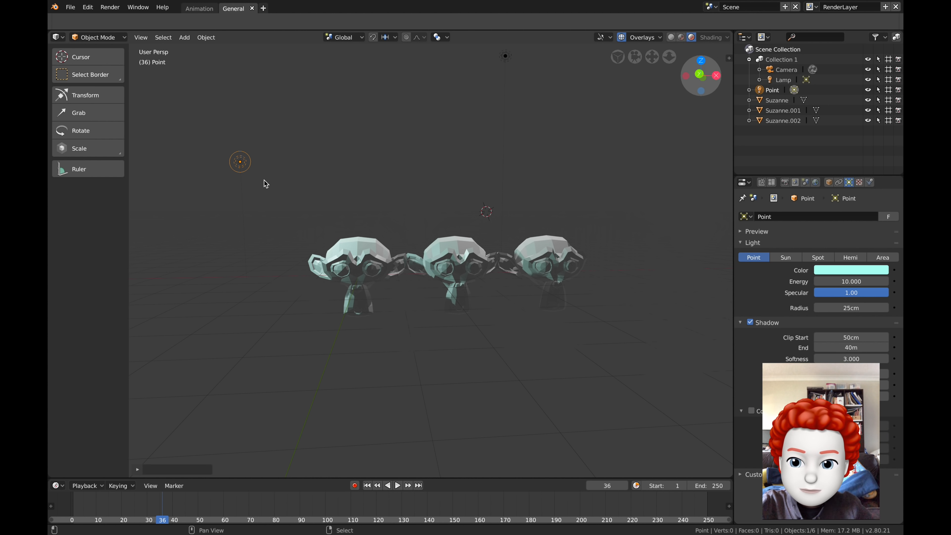
Step: Duplicate the point light to the opposite end of the monkey row and give the copy a warm pale colour
key(shift+d)
click(641, 234)
click(852, 269)
drag(831, 169, 824, 179)
Step: Select all three monkeys and add level 2 subdivision surface smoothing to them
middle_drag(461, 262, 422, 269)
right_click(384, 274)
right_click(449, 270)
shift+right_click(449, 264)
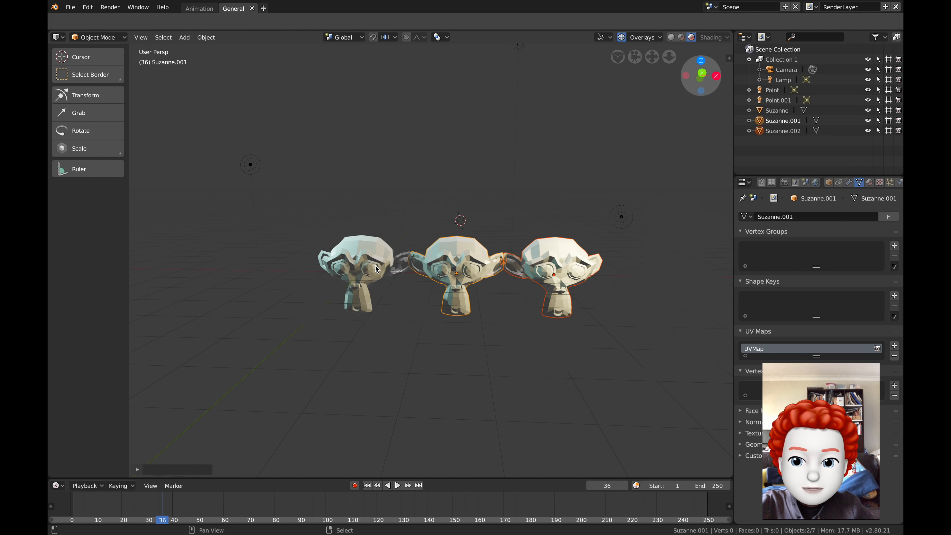
shift+right_click(374, 265)
key(ctrl+2)
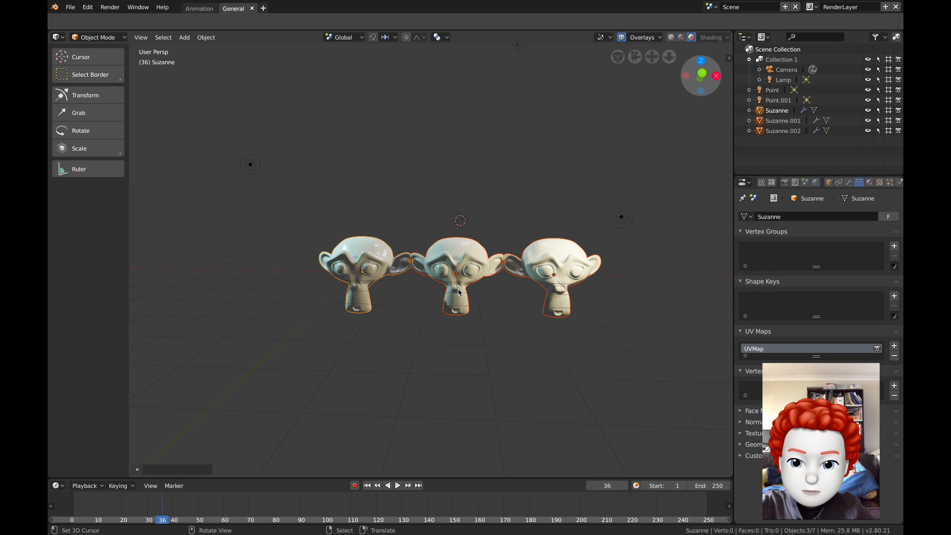
Step: Find the smooth shading command and apply it to the three selected monkeys
scroll(492, 312, up, 3)
scroll(496, 299, up, 2)
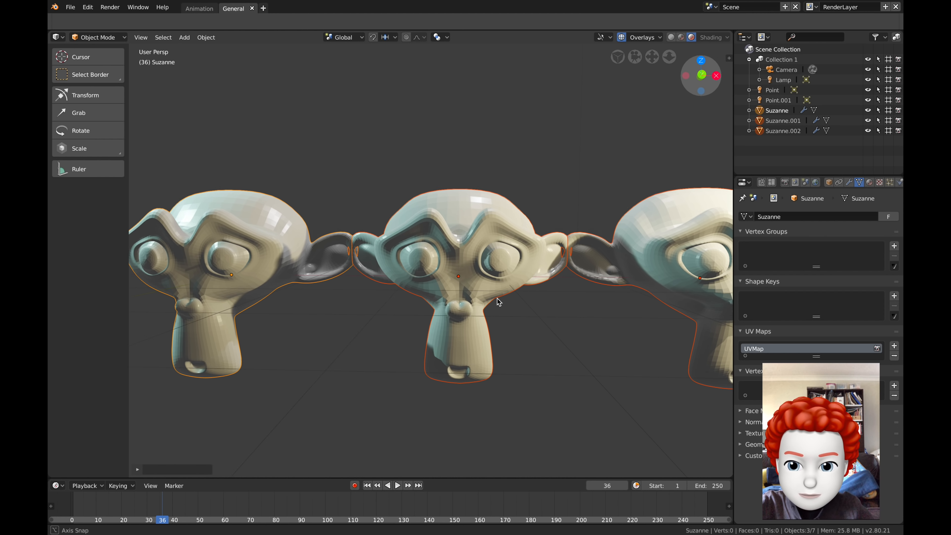
key(space)
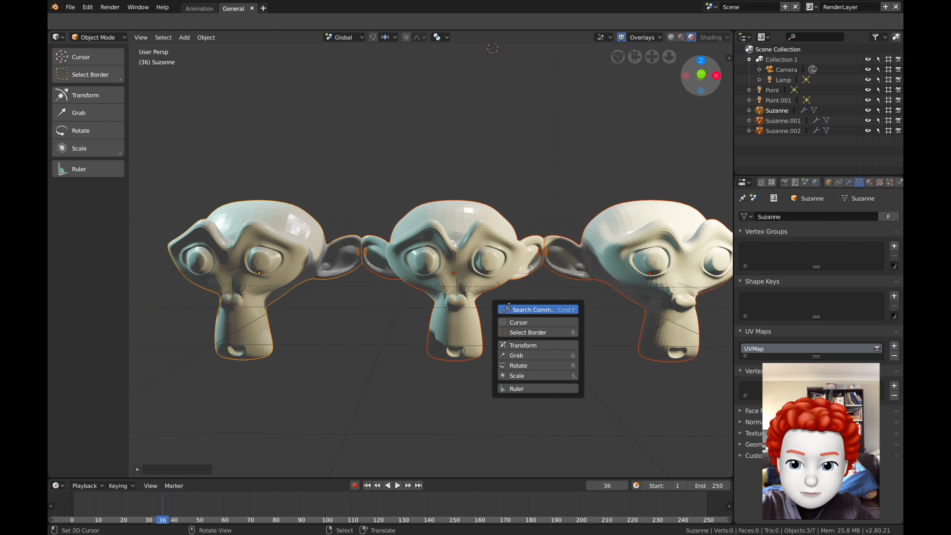
click(511, 307)
text(smoo)
key(Return)
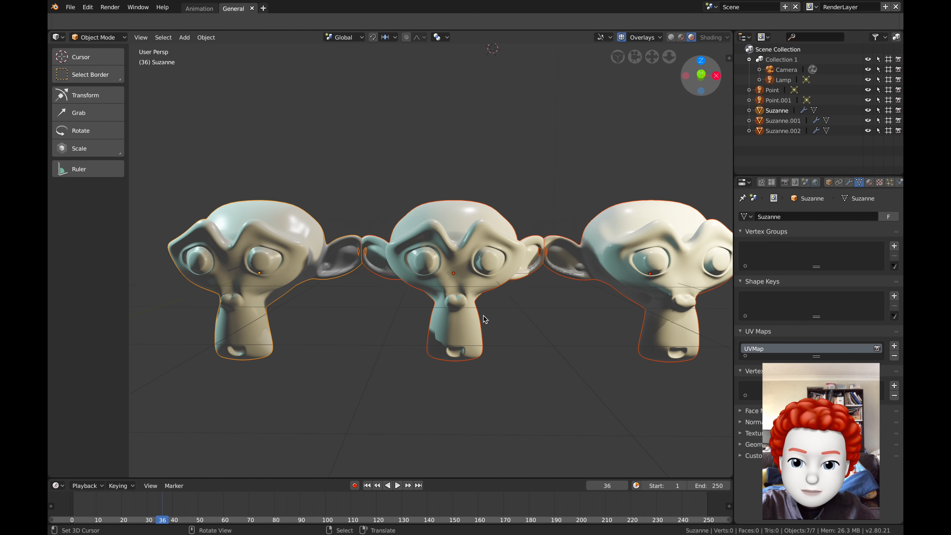
Step: Nudge the warm point light upward and move the original lamp down below the monkey row
scroll(475, 314, down, 3)
scroll(479, 319, down, 3)
right_drag(568, 214, 575, 191)
right_click(483, 80)
right_drag(483, 84, 427, 389)
middle_drag(427, 389, 333, 360)
right_drag(334, 359, 353, 330)
middle_drag(352, 329, 456, 323)
right_drag(457, 323, 508, 312)
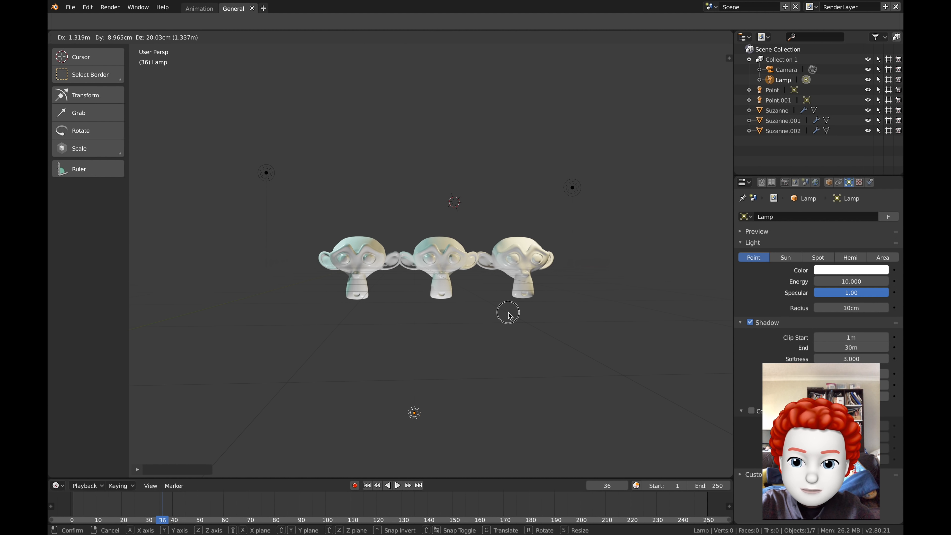
click(508, 312)
Step: Space out the two copied monkeys along the row, to about 2.9 m and 5.75 m on X
scroll(491, 310, up, 6)
scroll(500, 287, down, 3)
key(a)
middle_drag(494, 287, 510, 294)
scroll(510, 295, down, 1)
right_drag(536, 270, 562, 268)
mouse_move(425, 236)
right_down()
mouse_move(449, 243)
mouse_move(441, 239)
right_up()
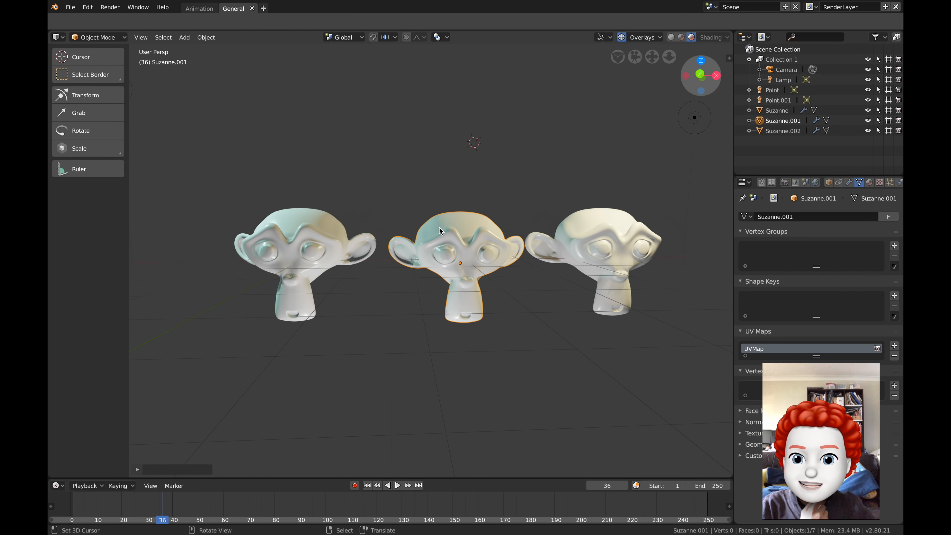
Step: Add a new material to the original monkey and raise its Metallic value for a metal look
middle_drag(377, 223, 443, 240)
right_click(299, 230)
middle_drag(299, 230, 336, 238)
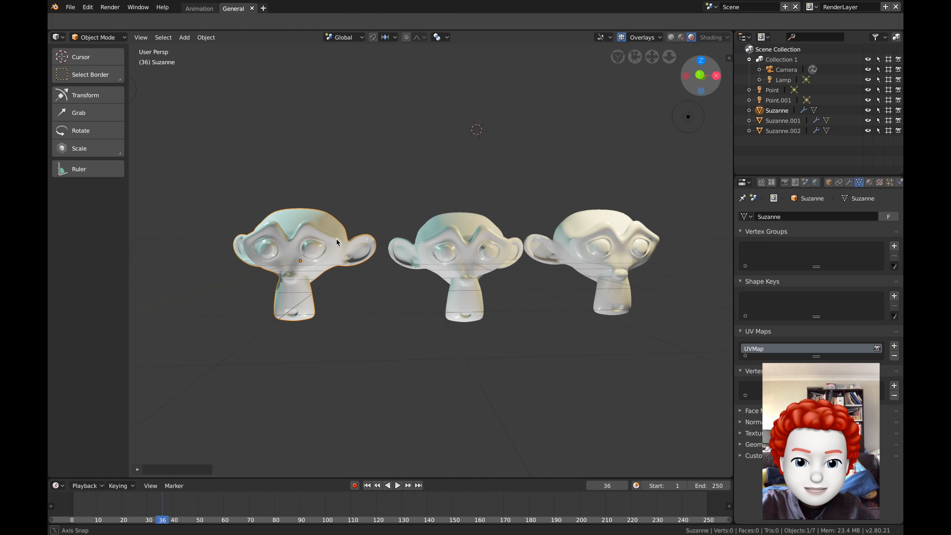
click(870, 183)
click(838, 250)
middle_drag(562, 238, 352, 246)
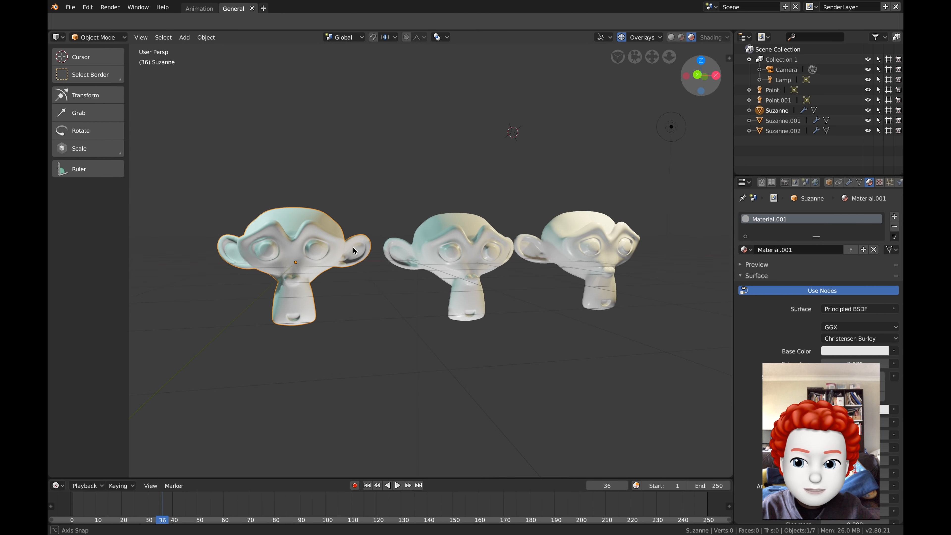
scroll(820, 262, down, 2)
scroll(820, 262, down, 2)
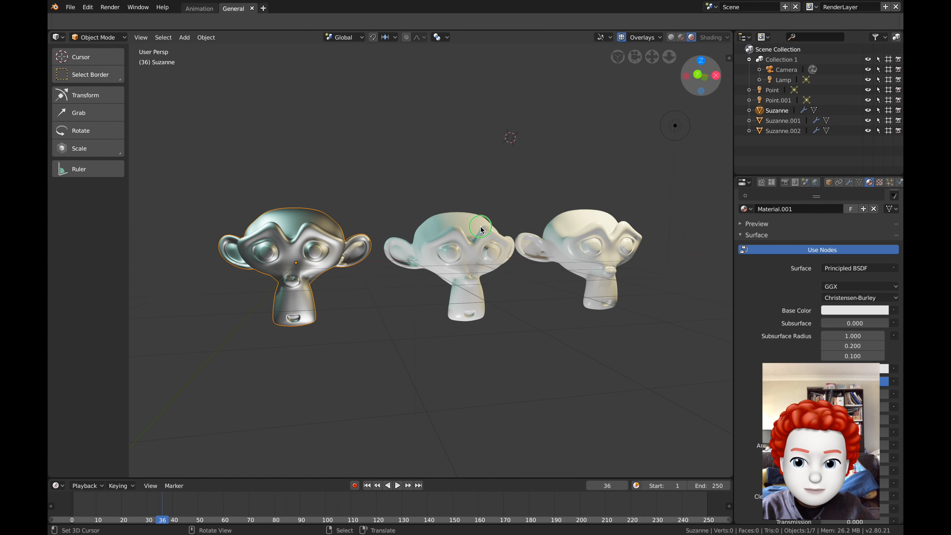
Step: Add a new material to the middle monkey and set its base colour to light green
click(479, 247)
click(790, 250)
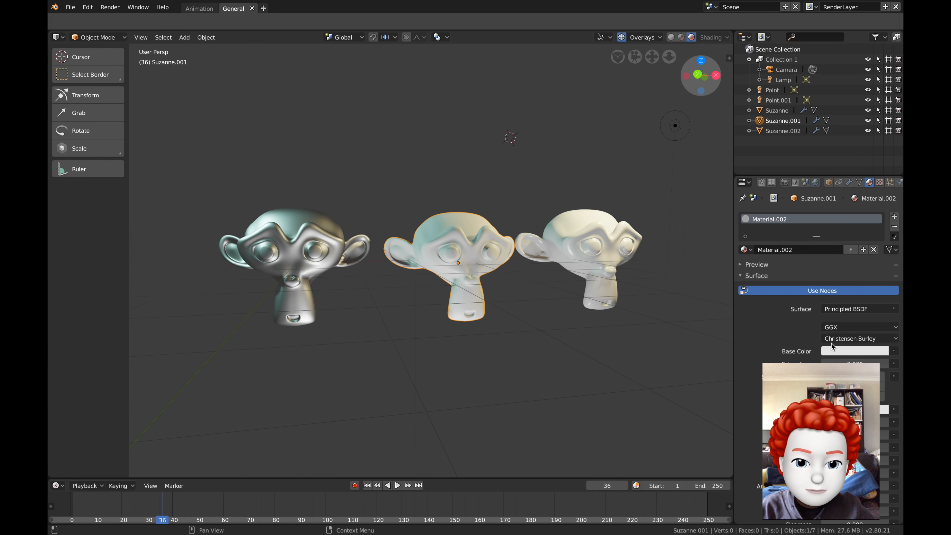
click(854, 351)
mouse_move(816, 247)
mouse_down()
mouse_move(811, 233)
mouse_move(822, 247)
mouse_up()
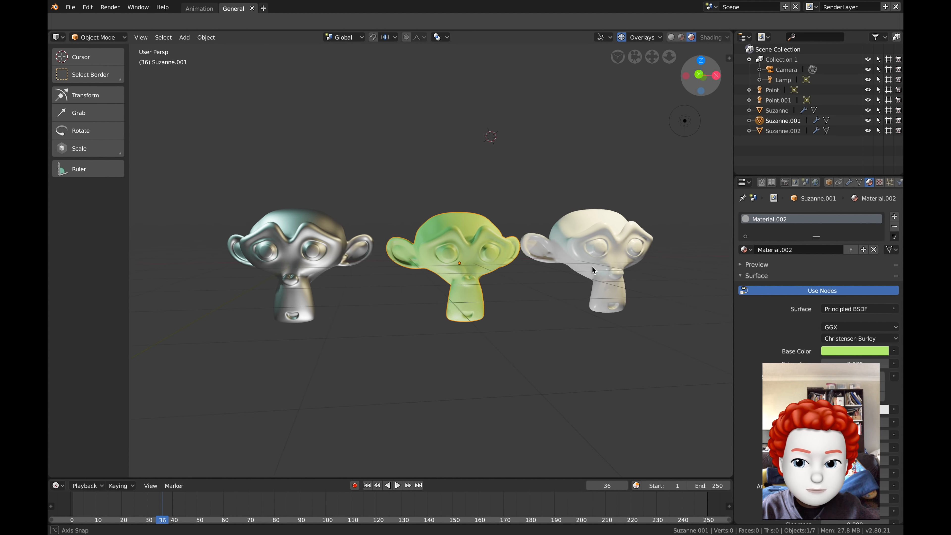
scroll(594, 266, up, 3)
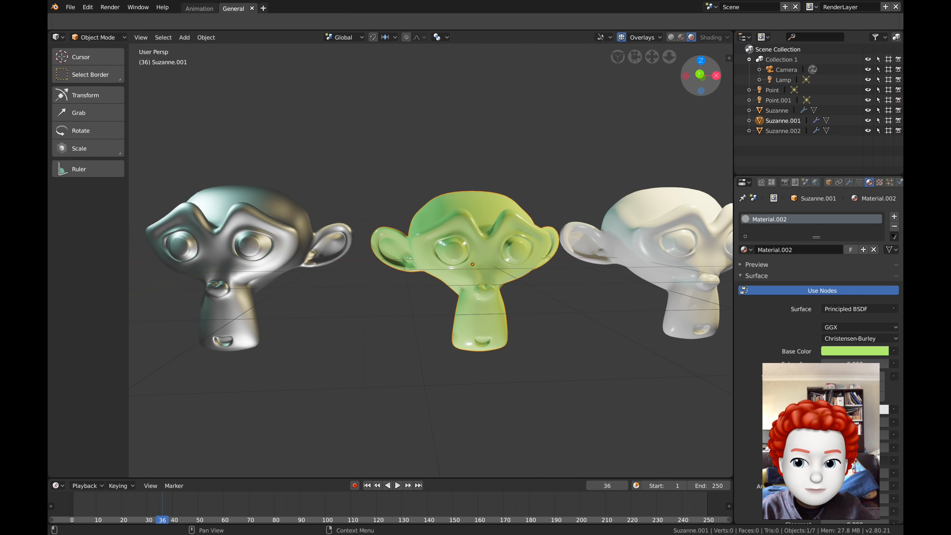
middle_drag(544, 298, 437, 192)
scroll(485, 254, down, 1)
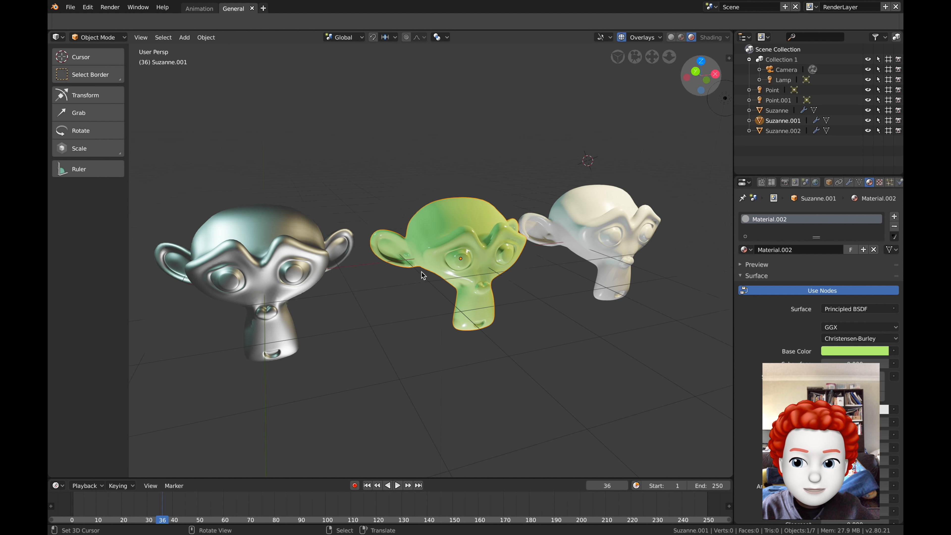
Step: Adjust the roughness of the metallic monkey's material slightly
click(310, 256)
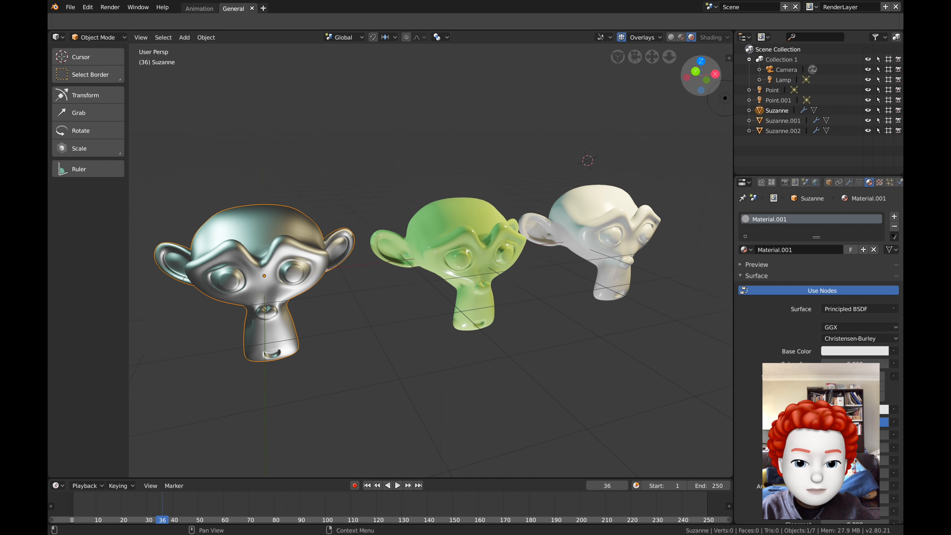
mouse_move(850, 460)
mouse_down()
mouse_move(829, 460)
mouse_move(846, 460)
mouse_up()
middle_drag(432, 373, 430, 370)
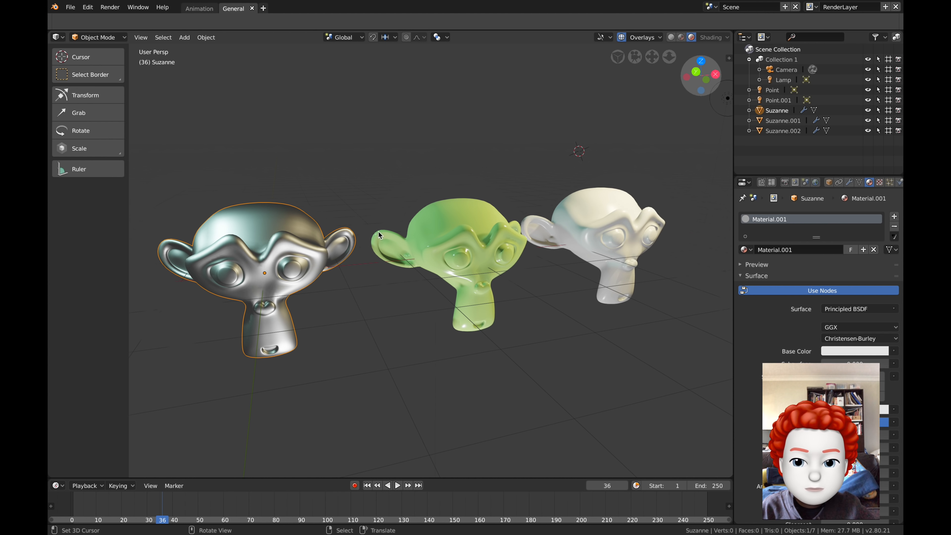
Step: Add a new material to the third monkey and set its base colour to light cyan blue
scroll(359, 247, down, 1)
right_click(573, 229)
middle_drag(573, 229, 569, 237)
scroll(569, 237, up, 1)
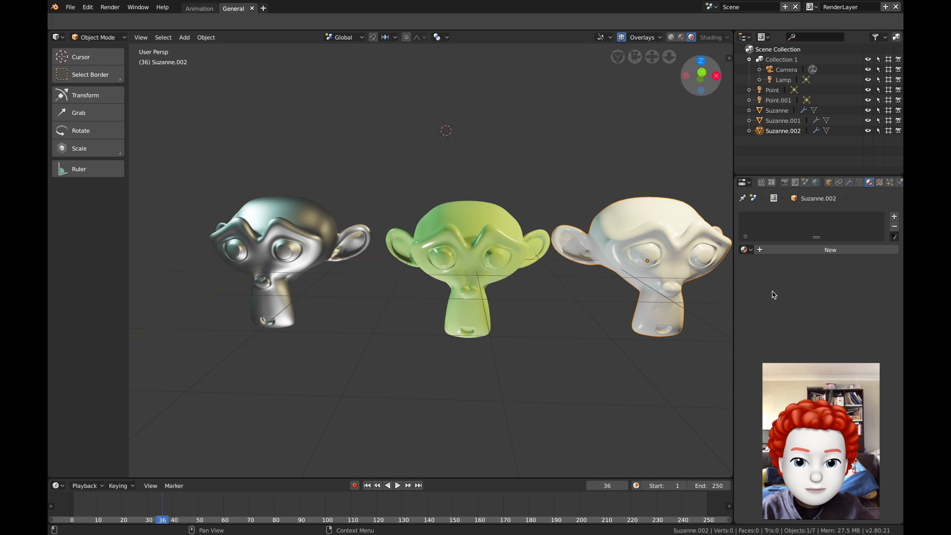
click(831, 249)
scroll(824, 300, down, 5)
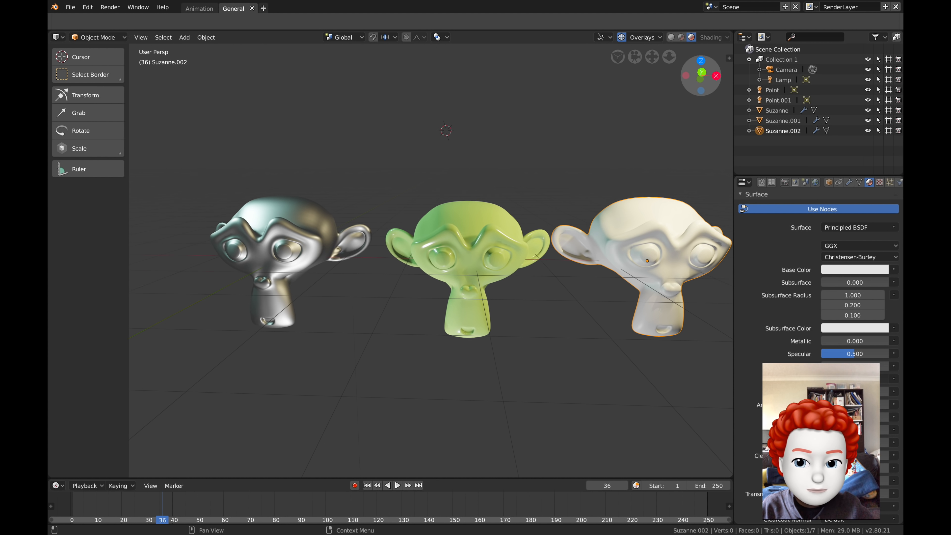
middle_drag(660, 252, 658, 257)
scroll(658, 257, down, 1)
click(856, 273)
click(838, 145)
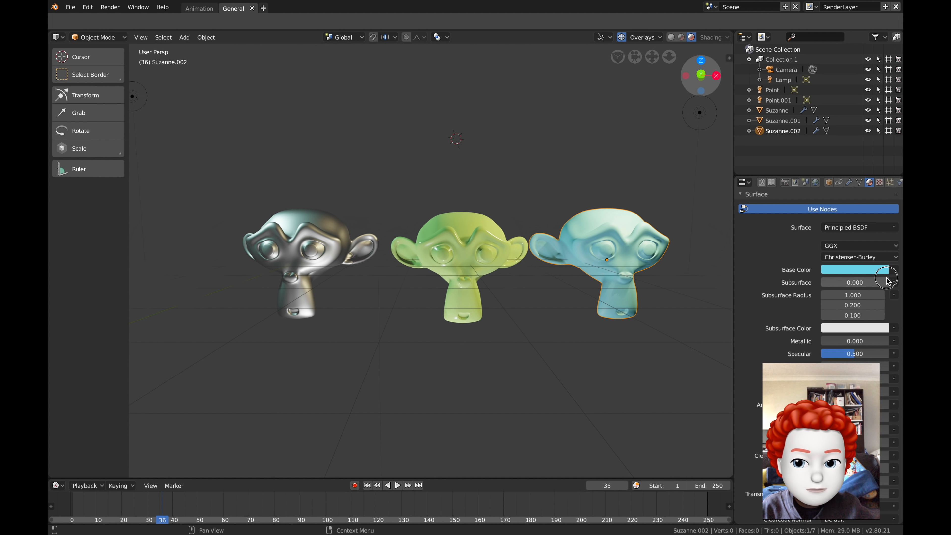
Step: Set the third monkey's subsurface to 0.321 with a coral red subsurface colour, and its roughness to 0.548
mouse_move(867, 283)
mouse_down()
mouse_move(876, 283)
mouse_move(865, 282)
mouse_up()
click(843, 329)
click(832, 239)
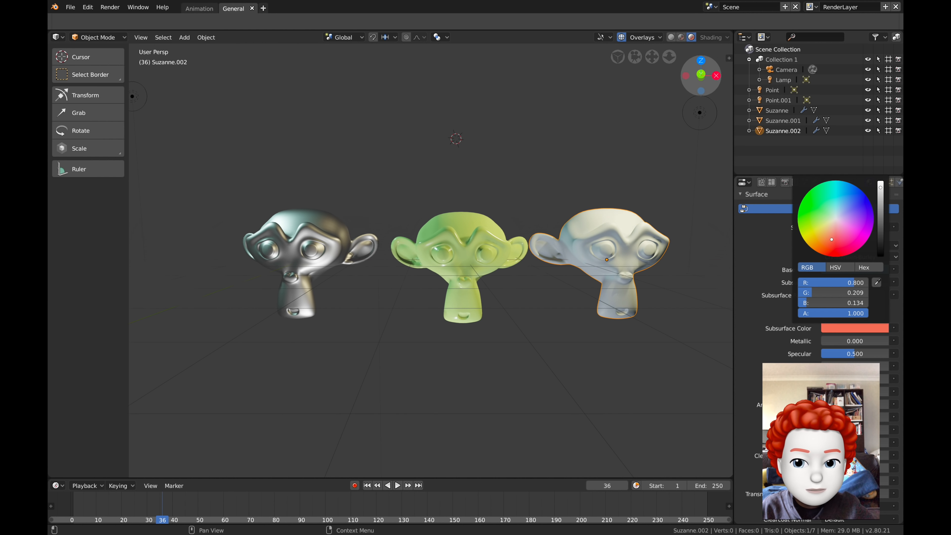
drag(832, 239, 839, 241)
mouse_move(666, 264)
middle_down()
mouse_move(656, 251)
mouse_move(667, 262)
middle_up()
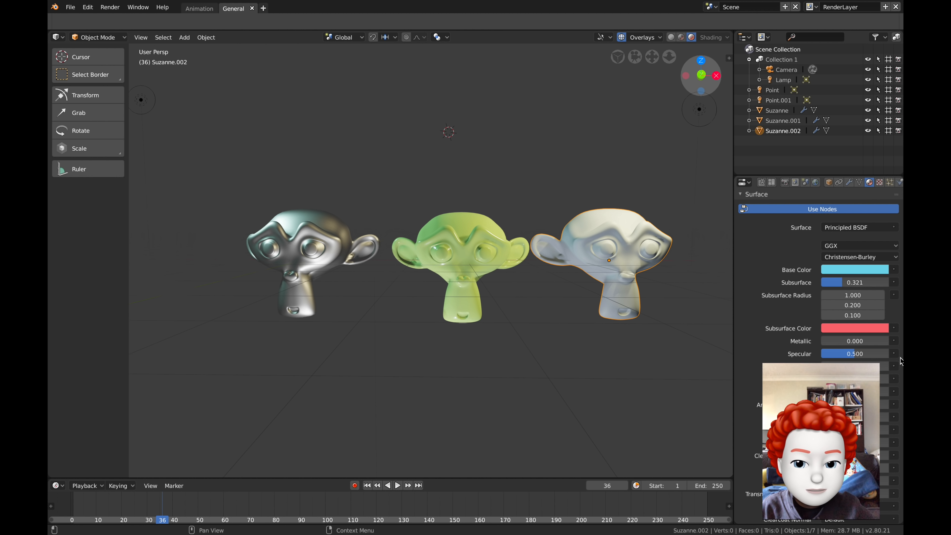
scroll(900, 360, down, 8)
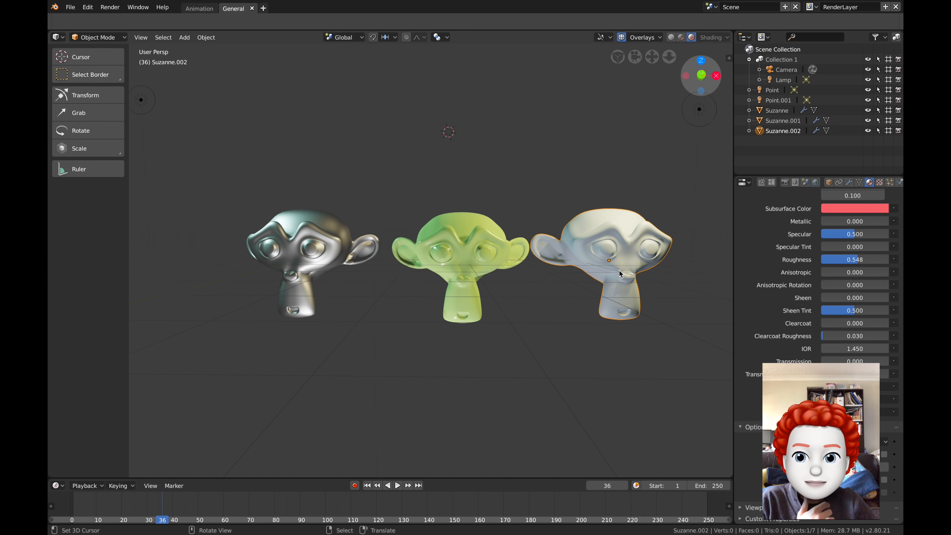
Step: Examine the three monkeys' materials from other angles and open the Eevee render settings
middle_drag(564, 257, 516, 249)
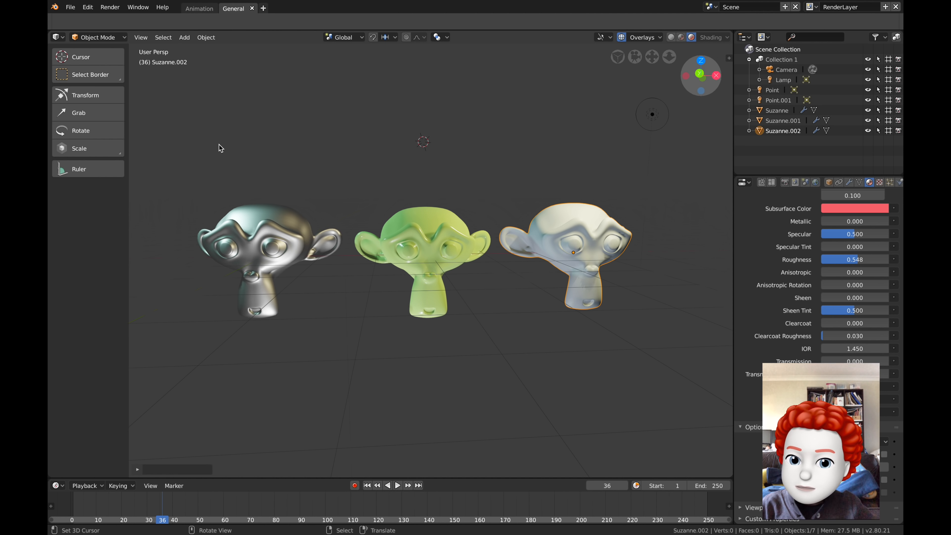
middle_drag(357, 177, 485, 139)
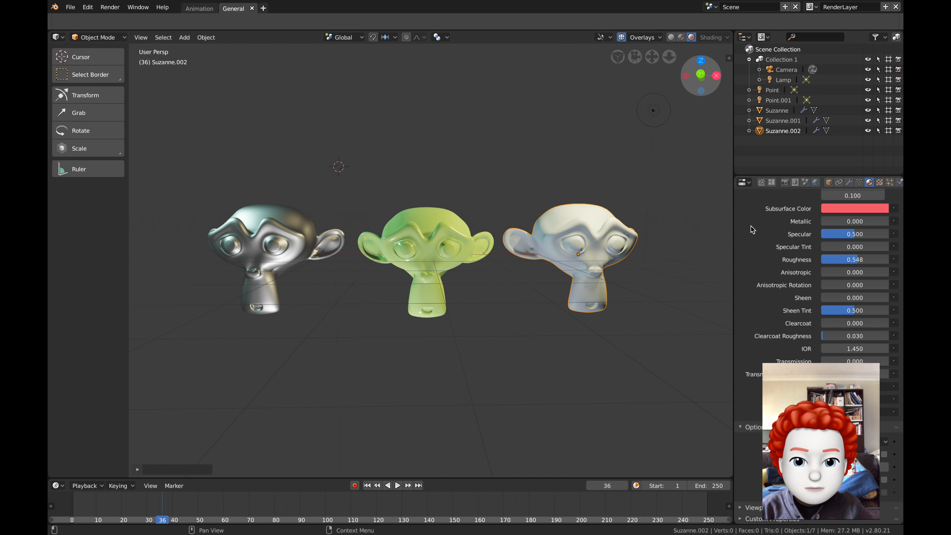
click(785, 182)
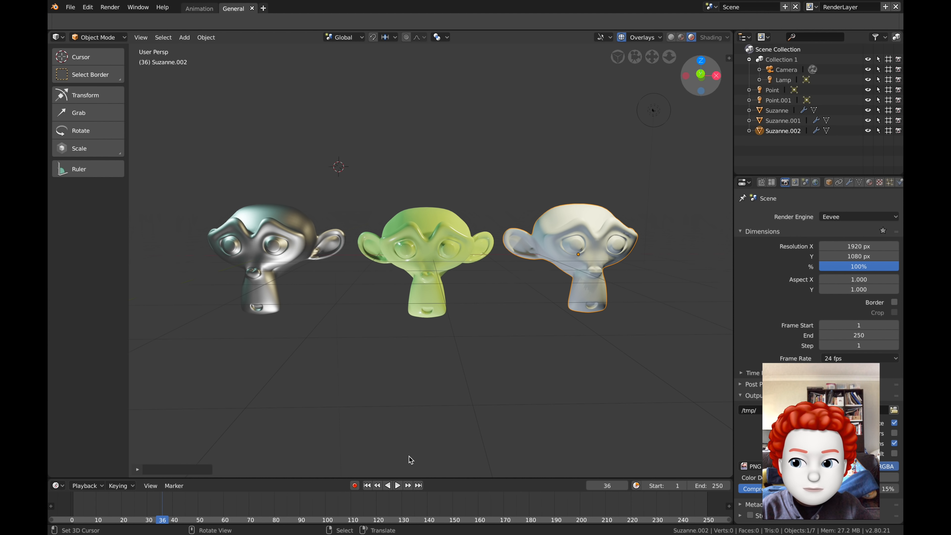
Step: Go to frame 87, show the transform properties and insert a location keyframe on the green monkey
drag(218, 478, 211, 470)
drag(111, 492, 291, 519)
click(728, 58)
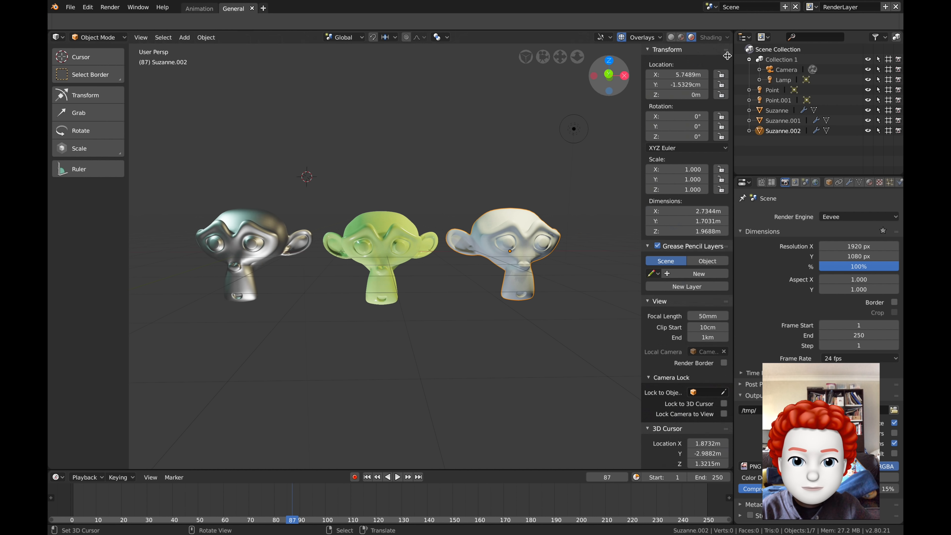
click(408, 246)
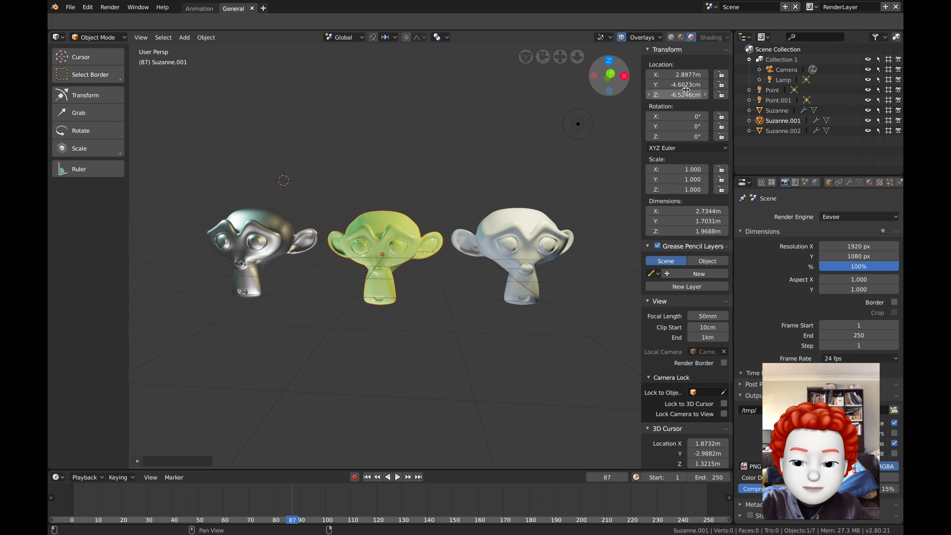
key(i)
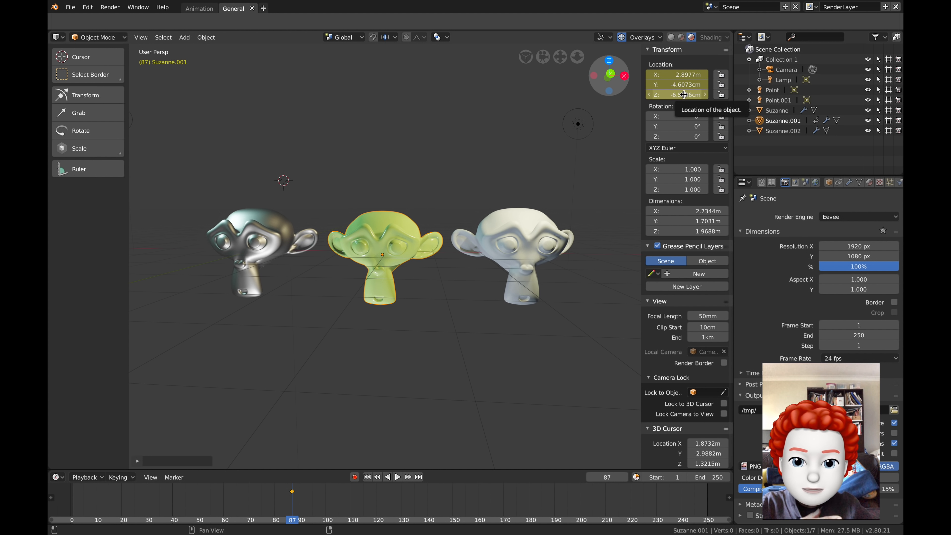
Step: At frame 108, raise the green monkey vertically to about 2.21 m on Z and insert a location keyframe
drag(322, 502, 346, 504)
scroll(408, 258, down, 2)
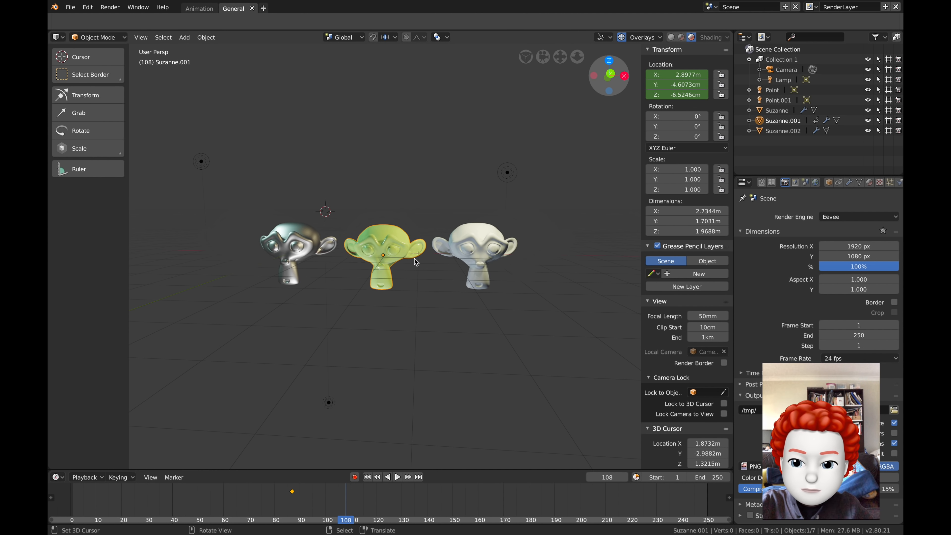
key(g)
key(z)
click(416, 188)
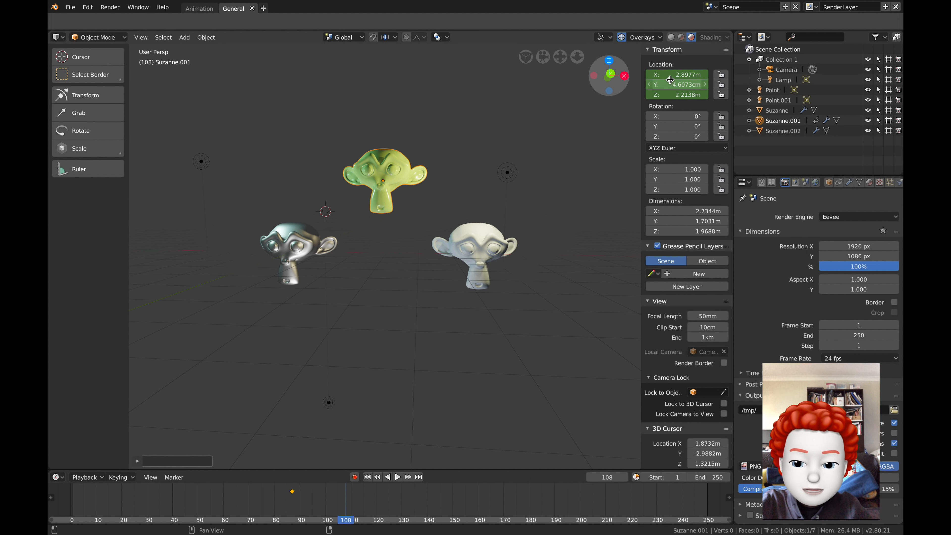
key(i)
Step: Shift the green monkey's two keyframes to about frames 60 and 83, and scrub between them
drag(314, 489, 261, 497)
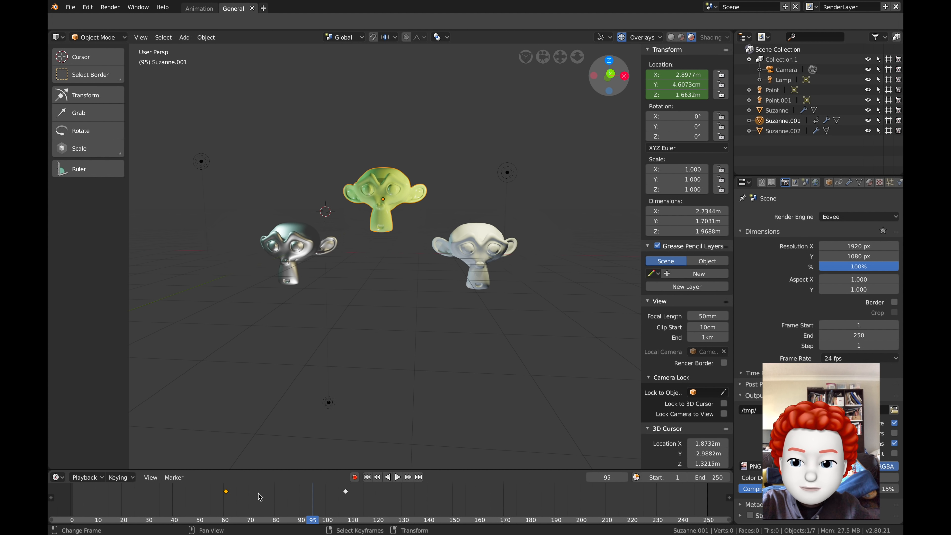
right_drag(346, 492, 274, 495)
mouse_move(226, 493)
mouse_down()
mouse_move(273, 495)
mouse_move(238, 499)
mouse_up()
right_drag(274, 493, 284, 495)
drag(211, 494, 234, 483)
Step: Scrub the animation to frame 70 and examine the raised green monkey from other angles
scroll(427, 219, up, 3)
middle_drag(338, 310, 337, 318)
drag(226, 519, 249, 521)
scroll(448, 261, down, 2)
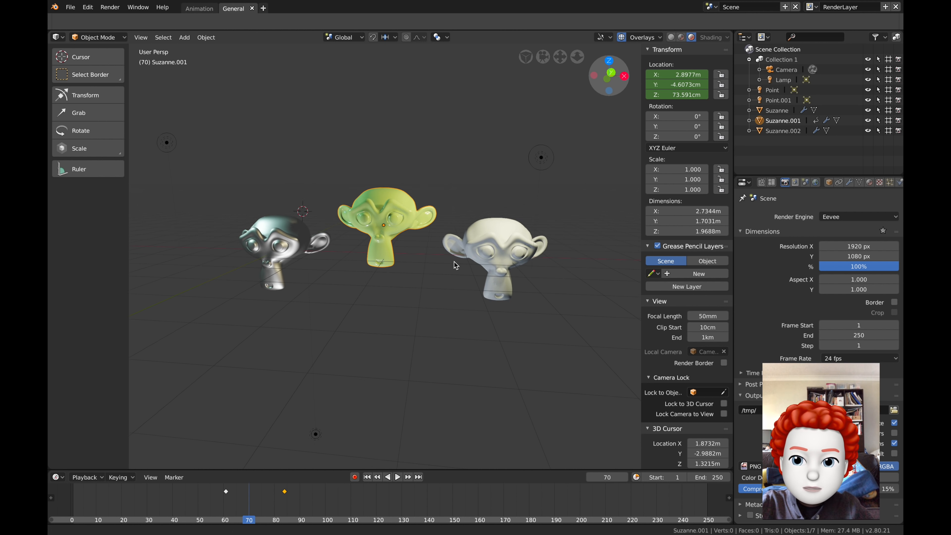
middle_drag(454, 265, 448, 261)
scroll(449, 260, up, 1)
middle_drag(392, 227, 415, 220)
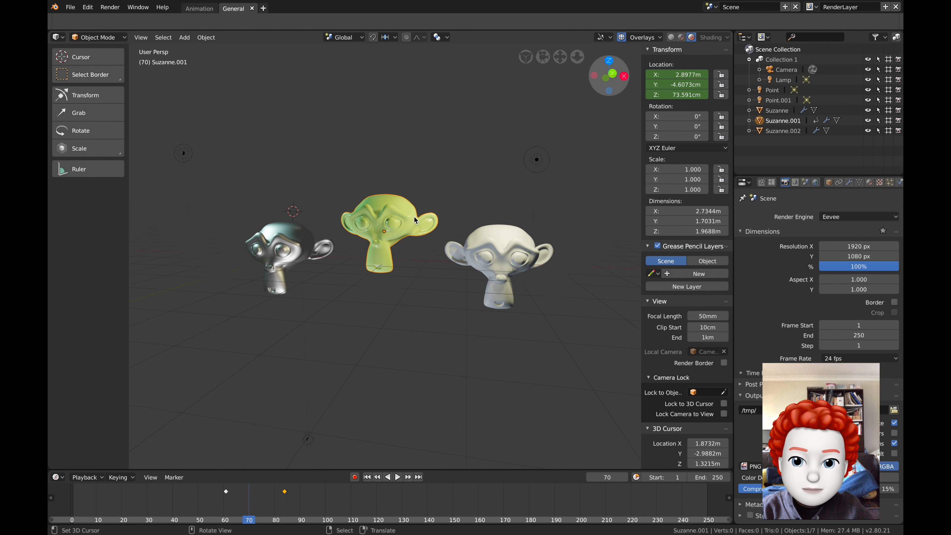
Step: Place the 3D cursor above the monkeys and select each of the three monkeys in turn
click(345, 136)
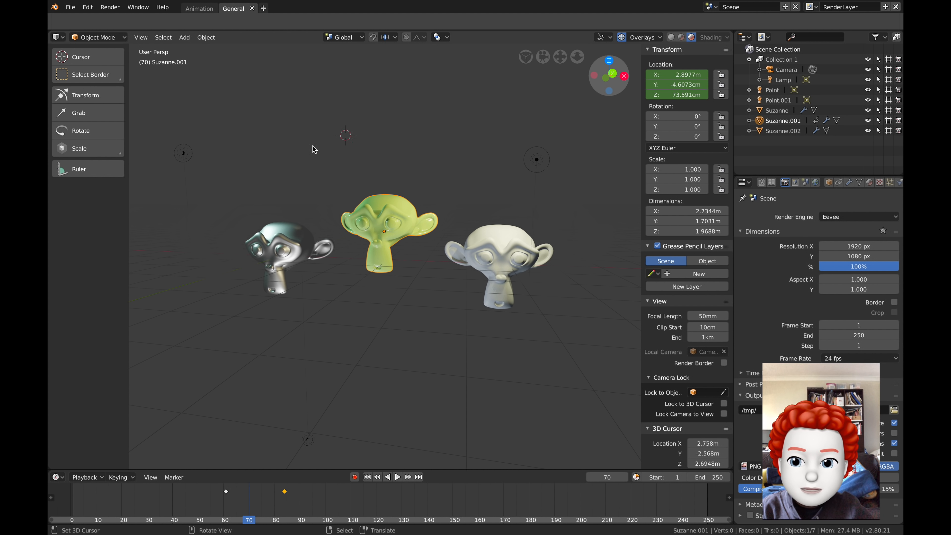
click(331, 130)
middle_drag(331, 130, 344, 123)
right_click(289, 247)
right_click(366, 228)
right_click(502, 247)
right_click(418, 241)
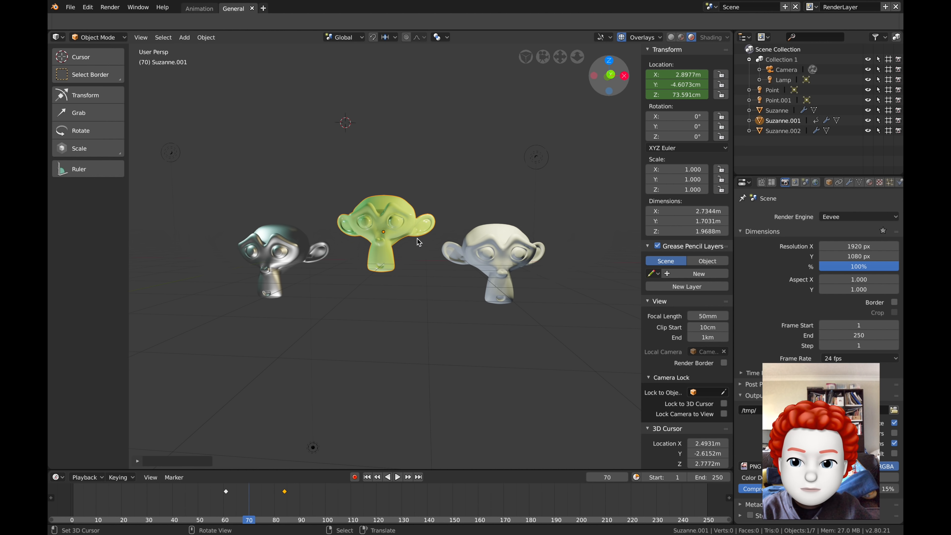
Step: Select the metallic and the green monkey in turn, and reposition the 3D cursor above the gap between them
right_click(279, 253)
right_click(352, 223)
click(330, 111)
click(358, 124)
click(313, 109)
mouse_move(307, 117)
middle_down()
mouse_move(341, 102)
mouse_move(307, 133)
middle_up()
click(307, 132)
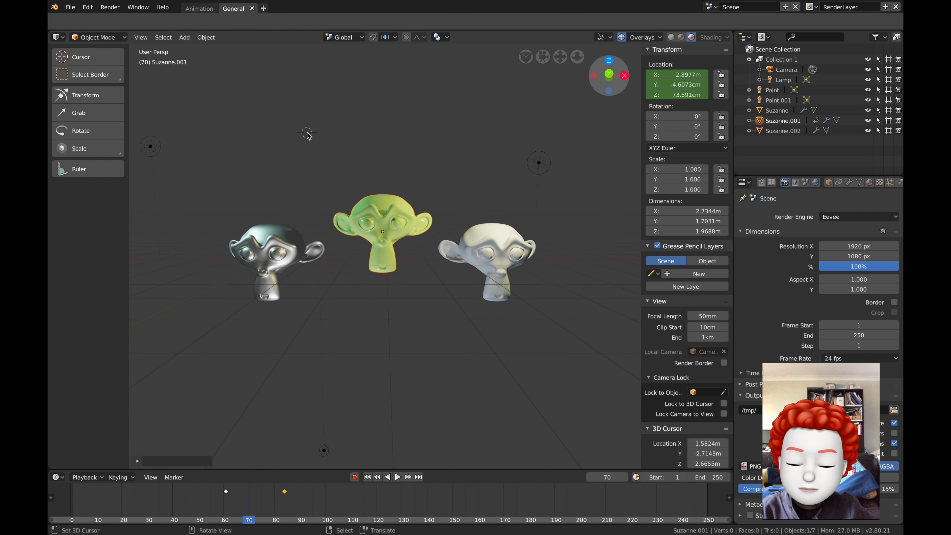
Step: Move the lamp below the monkeys to about X 2.02 m, Y -2.55 m, Z -3.07 m
middle_drag(455, 212, 418, 243)
right_drag(329, 408, 386, 330)
middle_drag(391, 324, 365, 326)
right_drag(365, 330, 335, 382)
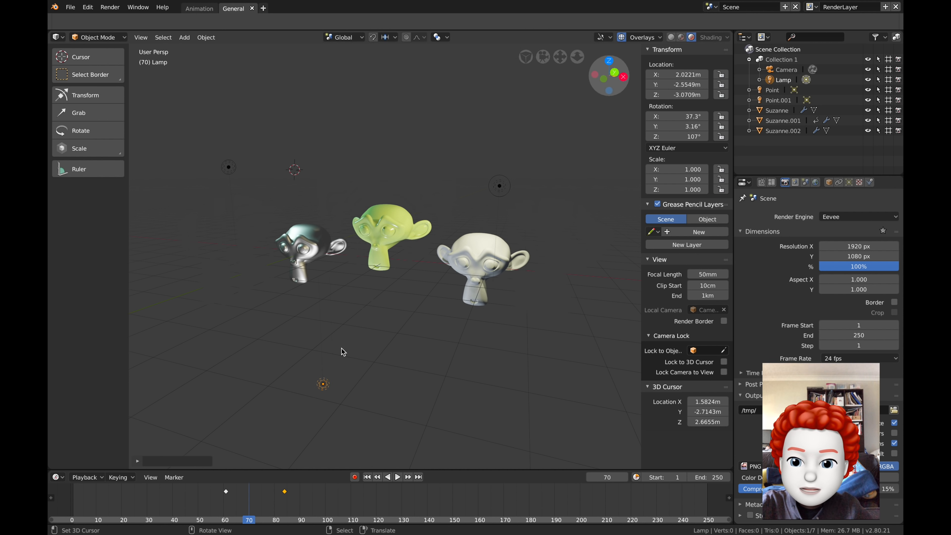
Step: Place the 3D cursor on the green monkey, select all objects, and try a border selection around the monkeys
middle_drag(342, 351, 346, 343)
click(398, 189)
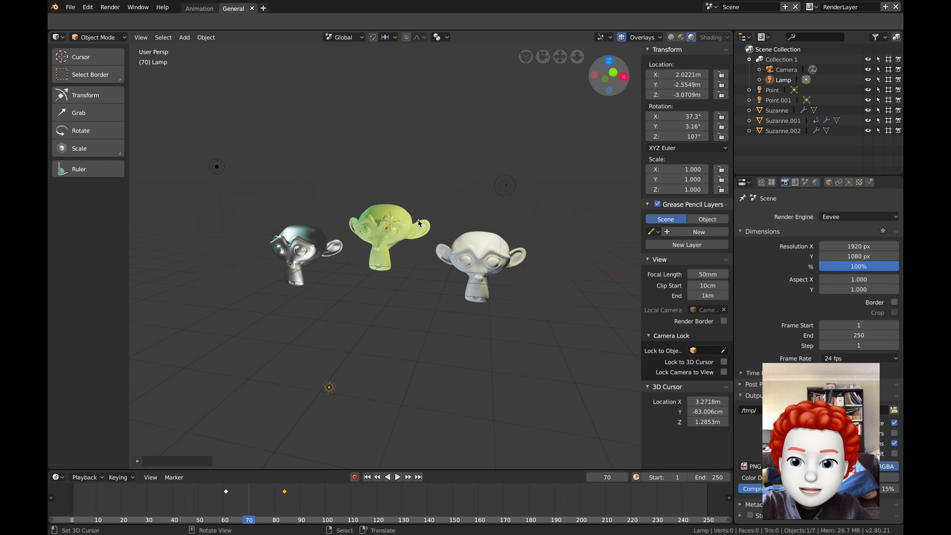
middle_drag(415, 224, 431, 223)
click(390, 214)
key(a)
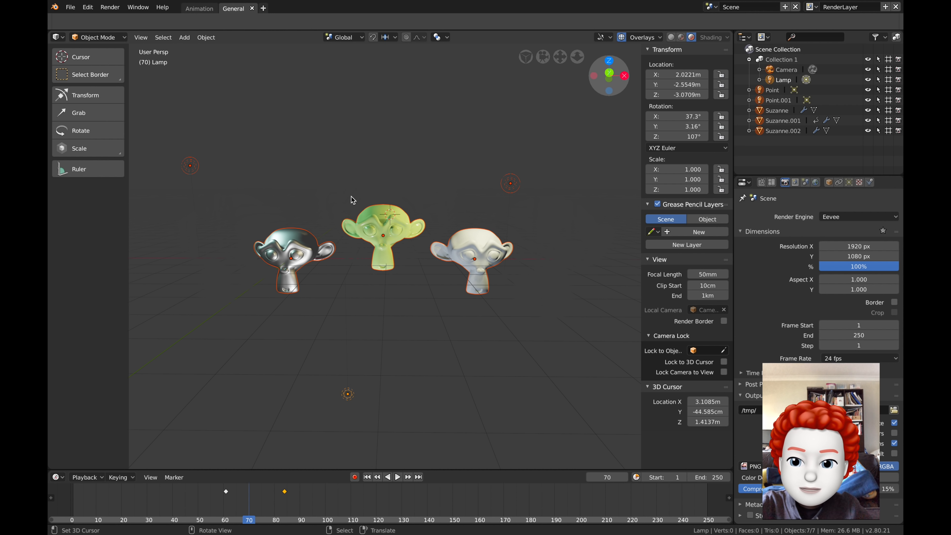
key(b)
drag(299, 170, 447, 332)
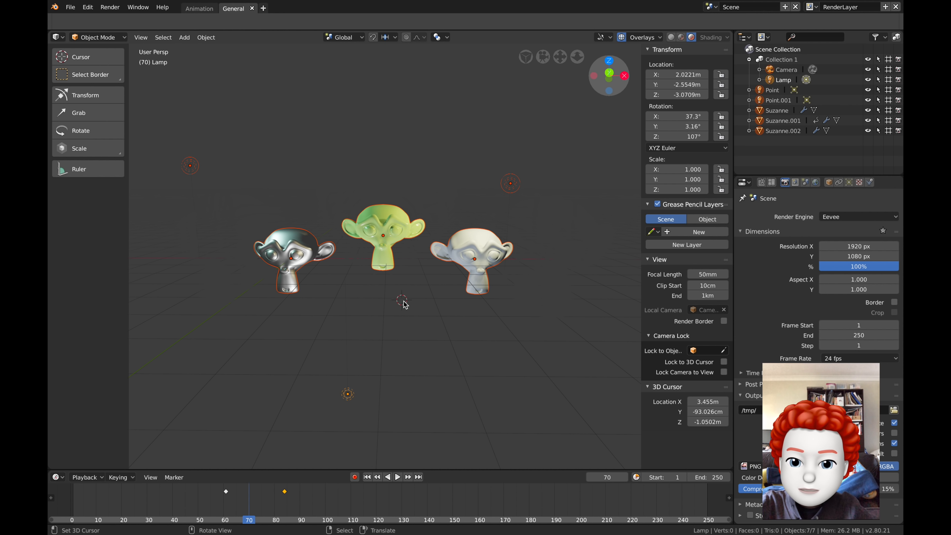
middle_drag(411, 304, 409, 307)
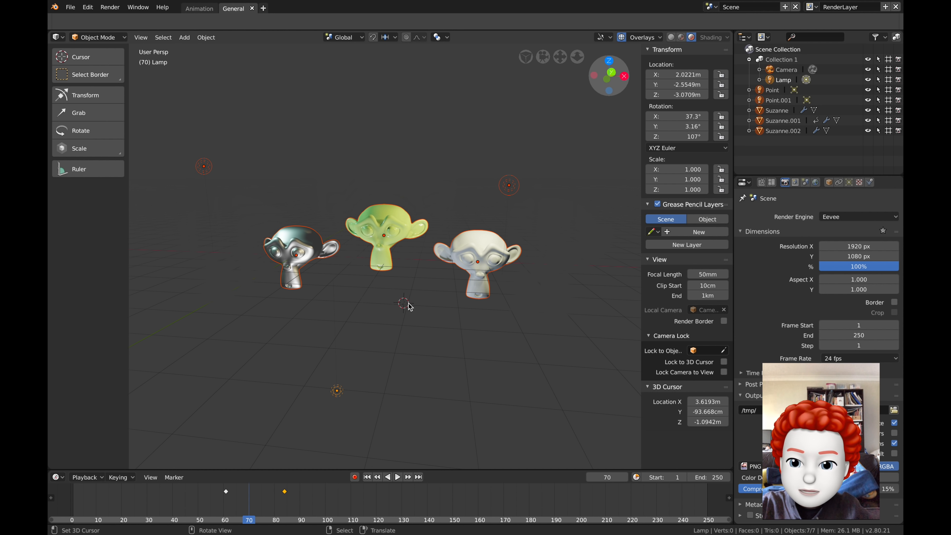
Step: Alternate between deselecting and selecting every object in the scene, ending with nothing selected
key(alt+a)
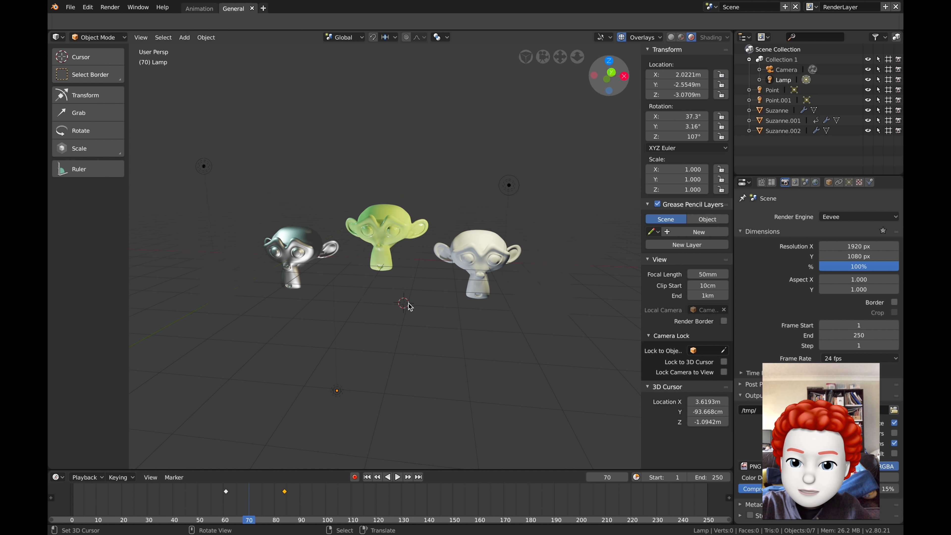
key(a)
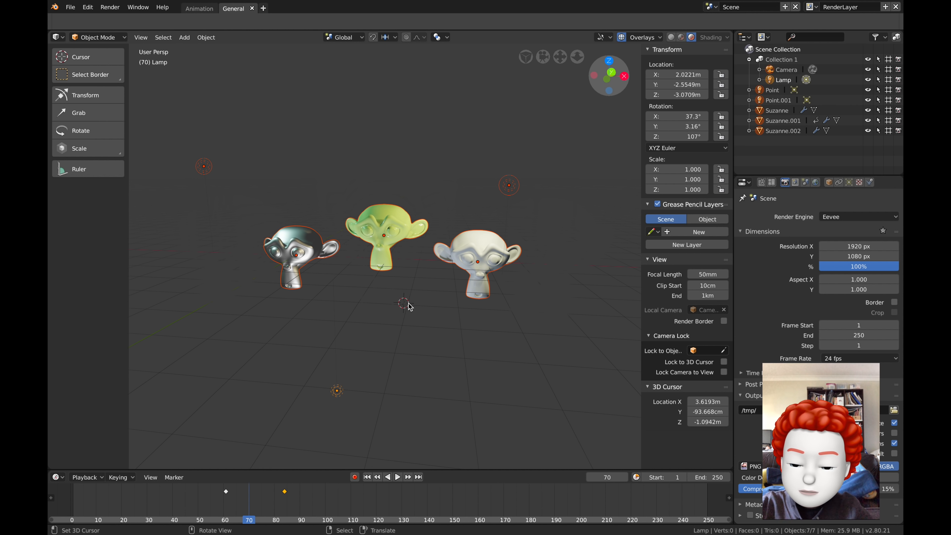
key(alt+a)
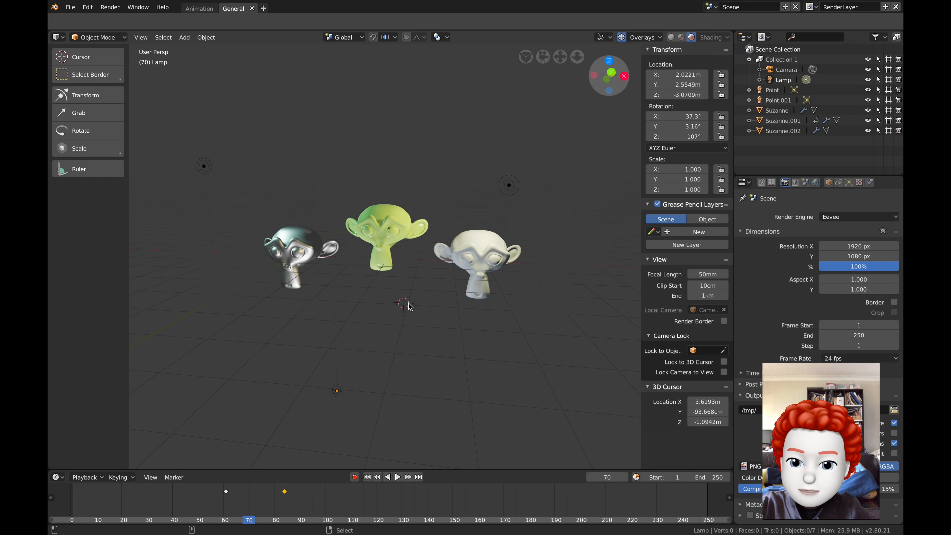
key(a)
key(alt+a)
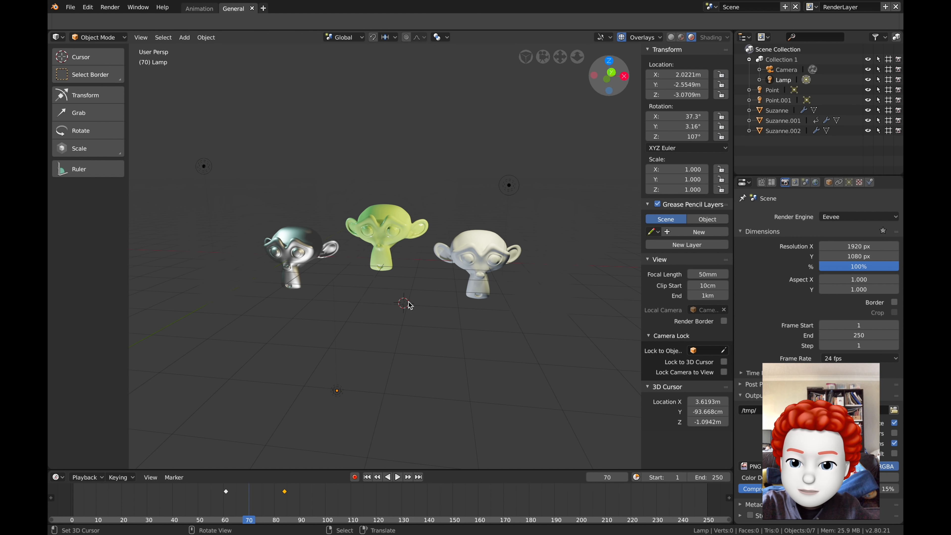
Step: Place the 3D cursor just above the white monkey and select the point light over it
middle_drag(408, 302, 414, 294)
click(414, 294)
click(490, 211)
right_click(506, 183)
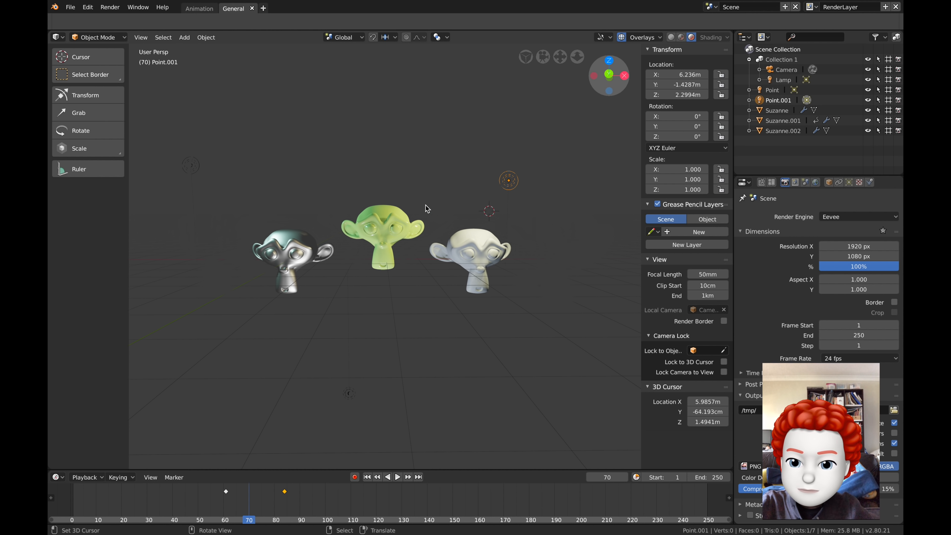
Step: Freely rotate the green monkey to about X -17°, Y -7.3°, Z -26.4°
right_click(409, 218)
key(r)
key(r)
click(393, 221)
Step: Freely rotate the white monkey to about X 2.09°, Y 3.26°, Z 29.6°
right_click(468, 247)
key(r)
key(r)
click(488, 248)
Step: Freely rotate the metallic monkey to about X 0.331°, Y -2.27°, Z -18.2°
right_click(311, 257)
key(r)
key(r)
click(304, 257)
Step: Scrub the animation to frame 85 and show the interaction modes available for the metallic monkey
drag(195, 502, 287, 506)
middle_drag(384, 354, 416, 326)
click(355, 37)
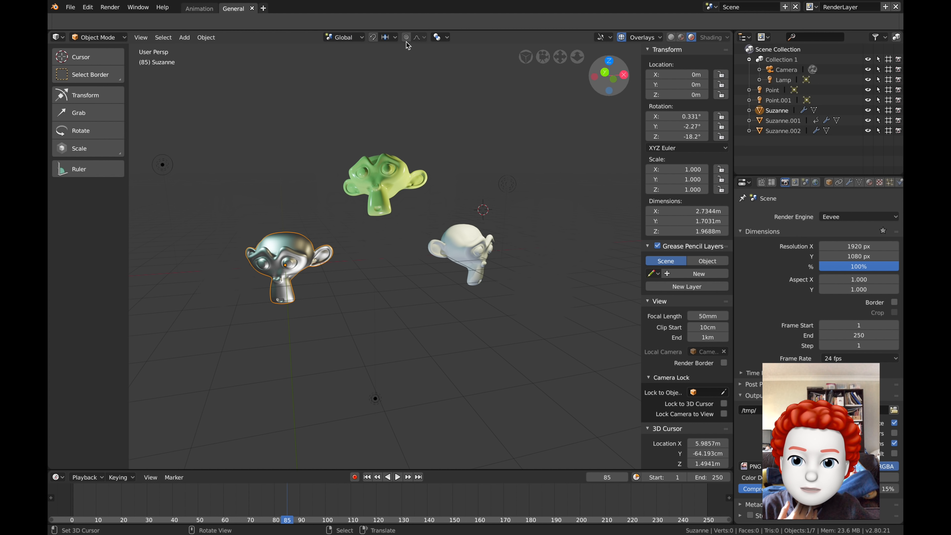
click(122, 40)
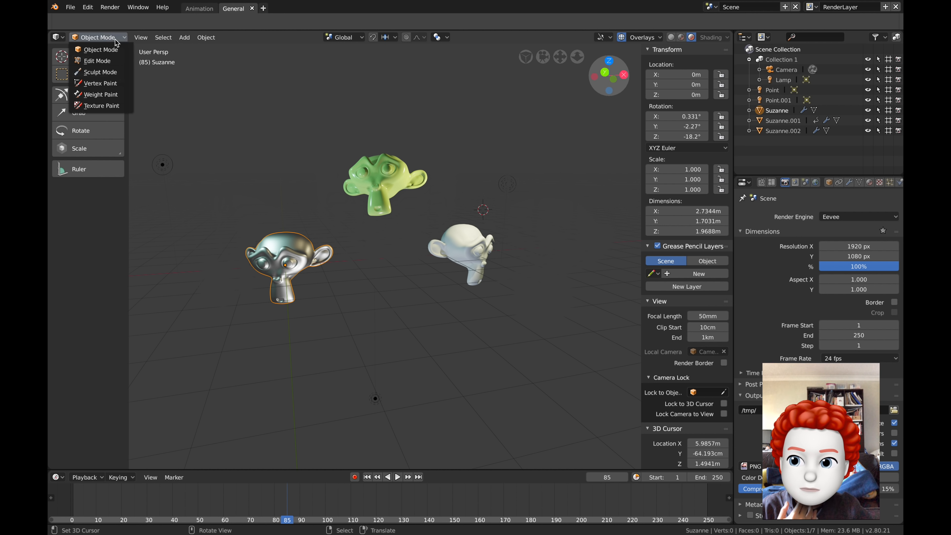
middle_drag(406, 153, 402, 173)
scroll(402, 174, up, 2)
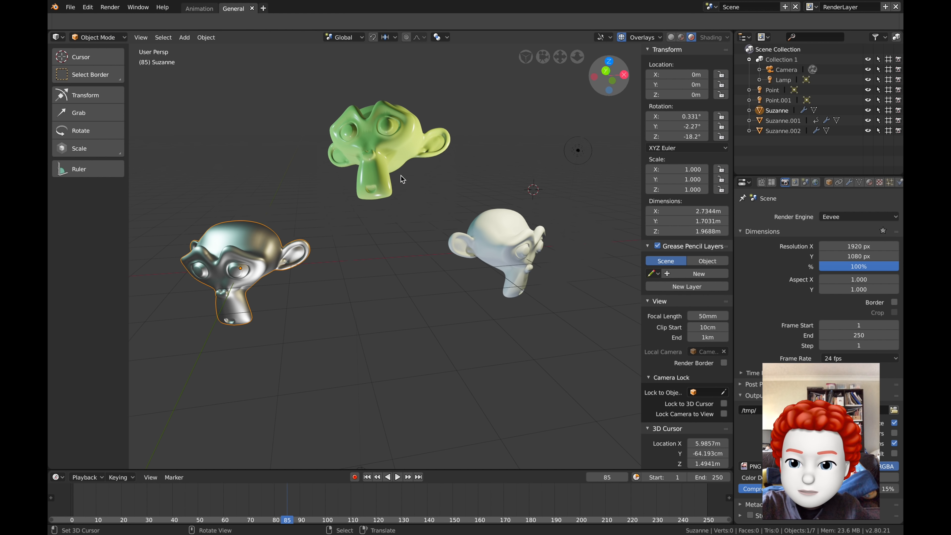
Step: Review the metallic monkey's interaction modes again, including Sculpt Mode, and select the green monkey
right_click(256, 235)
shift+middle_drag(256, 235, 332, 235)
scroll(332, 235, up, 1)
scroll(332, 235, down, 2)
shift+middle_drag(427, 216, 341, 217)
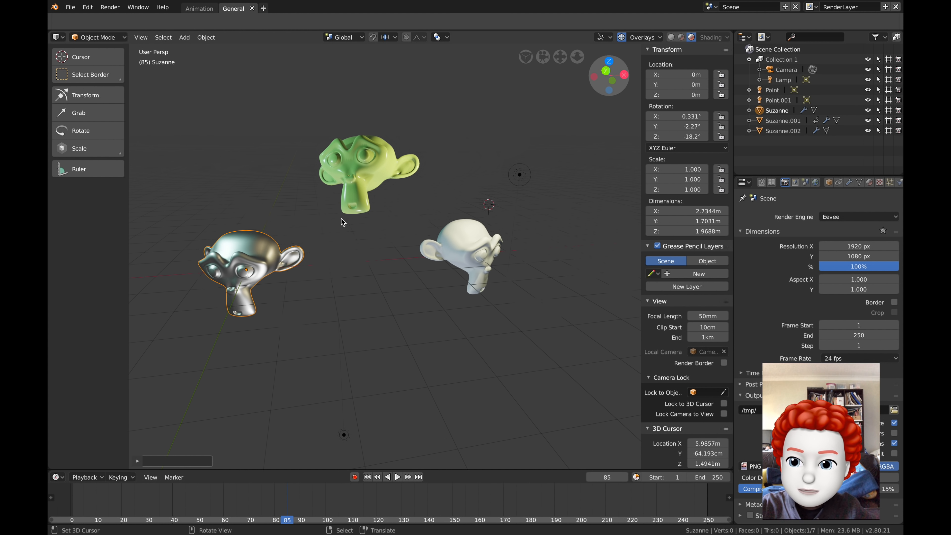
click(123, 40)
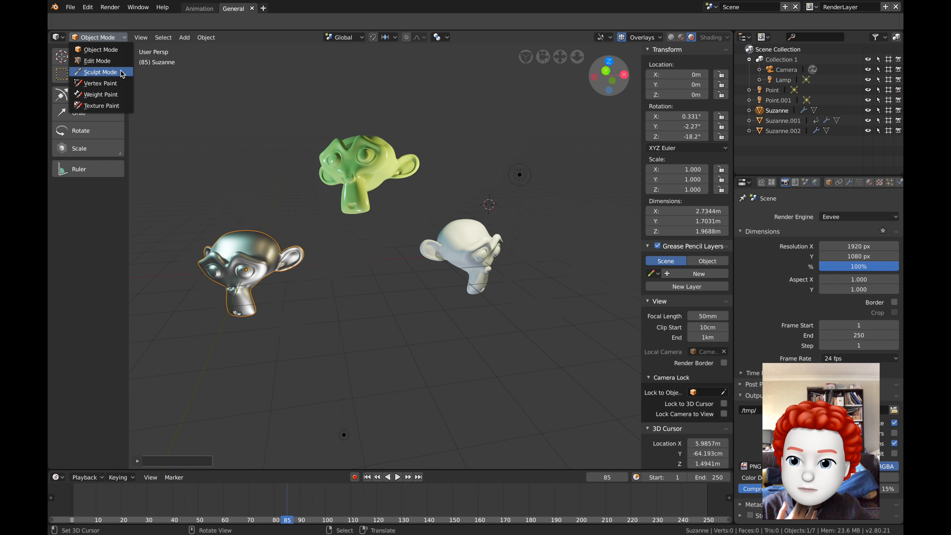
right_click(365, 167)
middle_drag(365, 167, 404, 177)
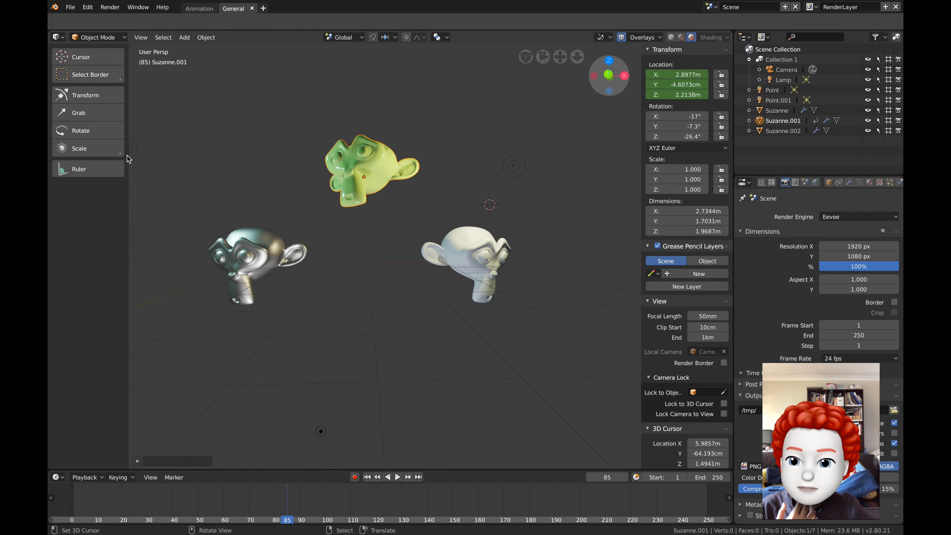
Step: Widen the tool shelf and select all three monkeys with the Select Border tool
drag(127, 156, 150, 94)
middle_drag(160, 106, 172, 101)
click(112, 75)
drag(405, 230, 470, 255)
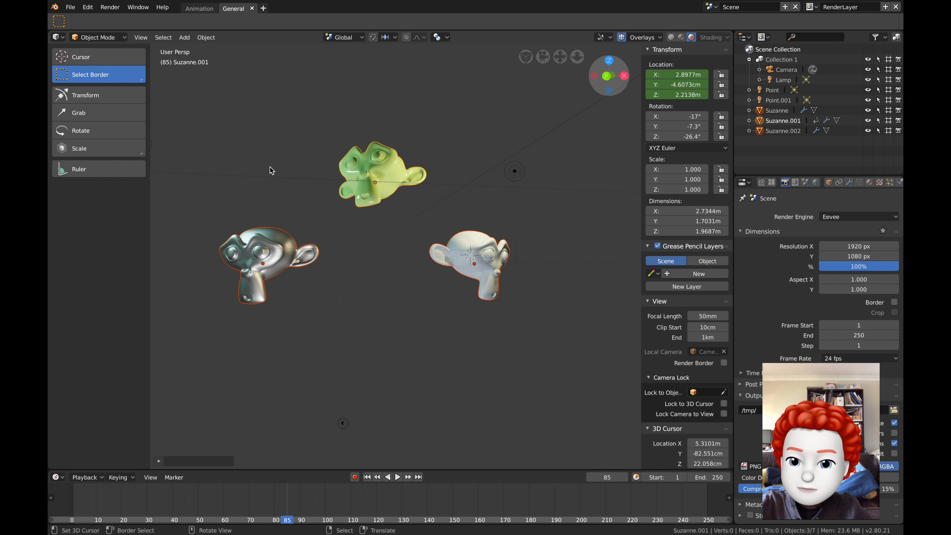
Step: Switch to the Select Lasso tool and select only the green and metallic monkeys
click(127, 83)
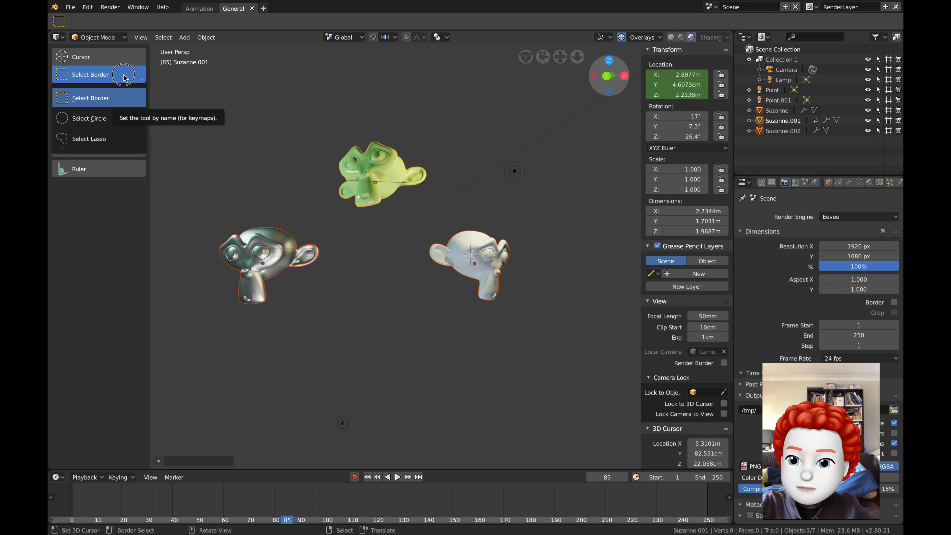
click(125, 138)
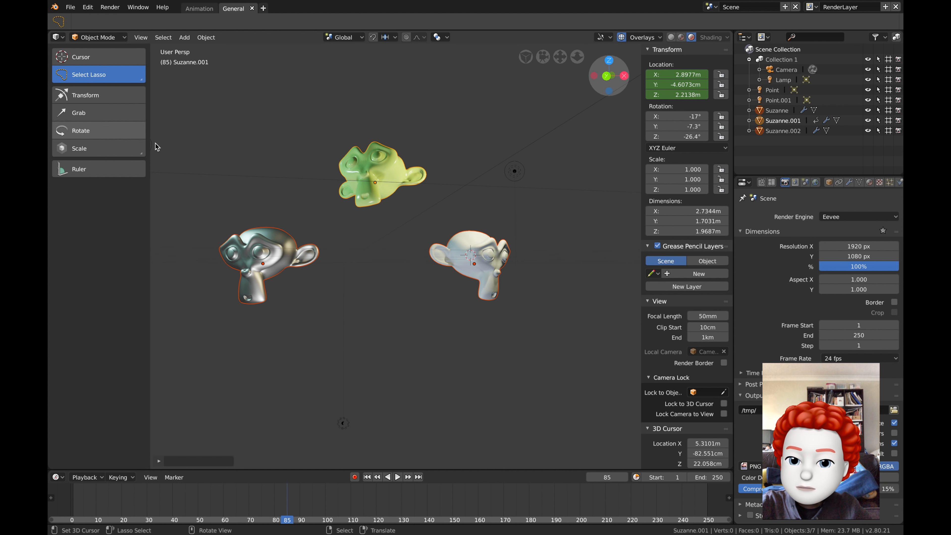
click(237, 145)
key(a)
key(alt+a)
mouse_move(302, 175)
mouse_down()
mouse_move(380, 233)
mouse_move(348, 139)
mouse_move(302, 178)
mouse_up()
mouse_move(275, 255)
mouse_down()
mouse_move(304, 269)
mouse_move(285, 247)
mouse_up()
Step: Restore Select Border, activate the Grab tool, and place the 3D cursor on the white monkey while selecting the white and green monkeys
click(110, 81)
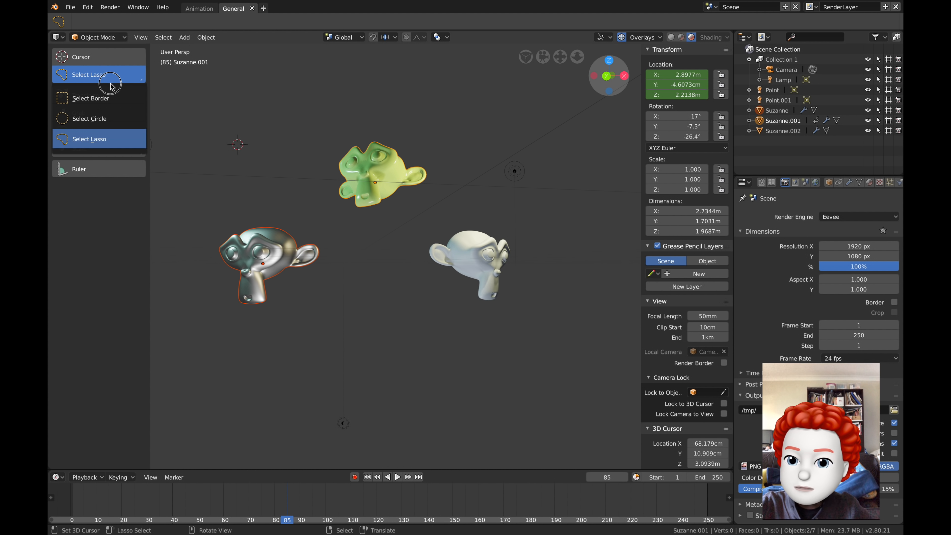
click(97, 98)
click(107, 112)
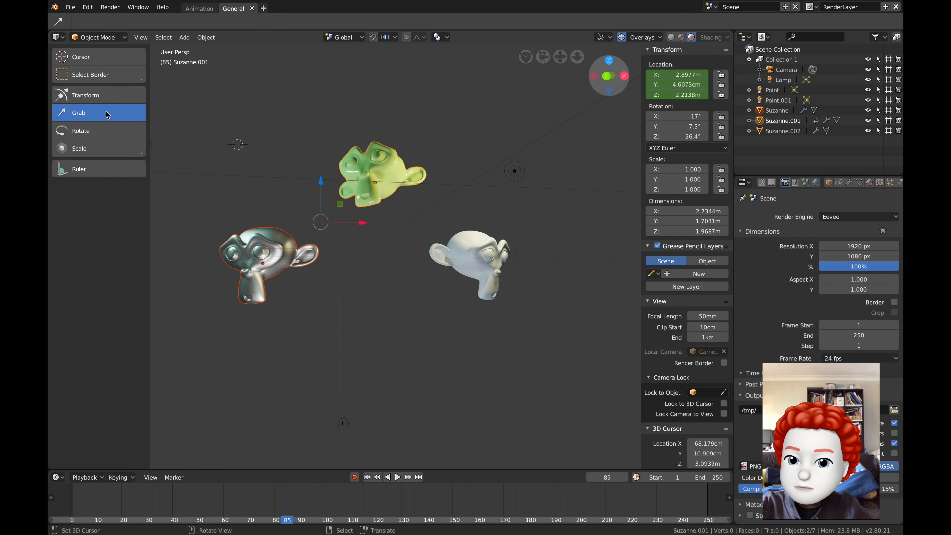
right_click(448, 259)
click(453, 242)
right_click(395, 188)
Step: Move the metallic monkey to a new position and freely rotate it to face another direction
right_click(277, 247)
key(g)
click(280, 180)
key(r)
key(r)
click(231, 144)
Step: Try the Scale Cage tool on the green monkey and switch to the standard Scale tool
right_click(357, 192)
middle_drag(358, 189, 363, 214)
click(129, 152)
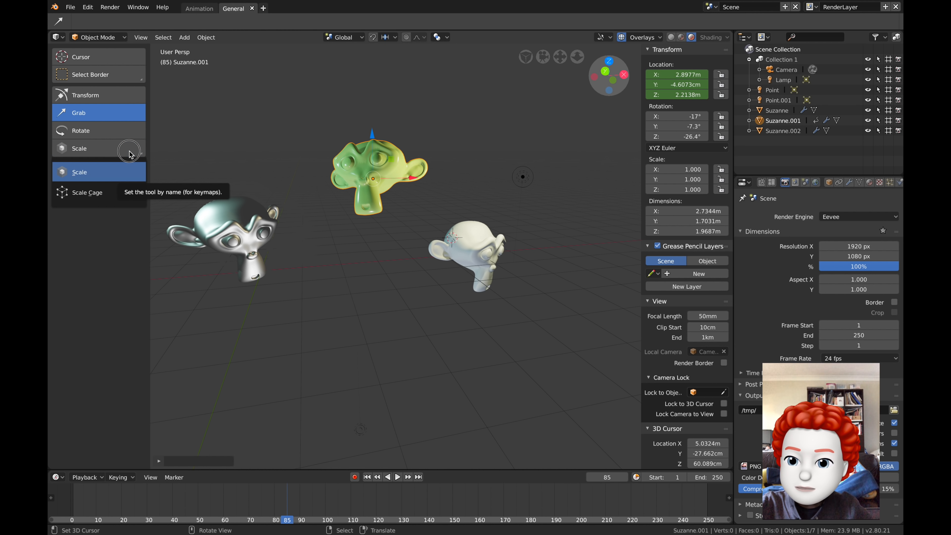
click(130, 155)
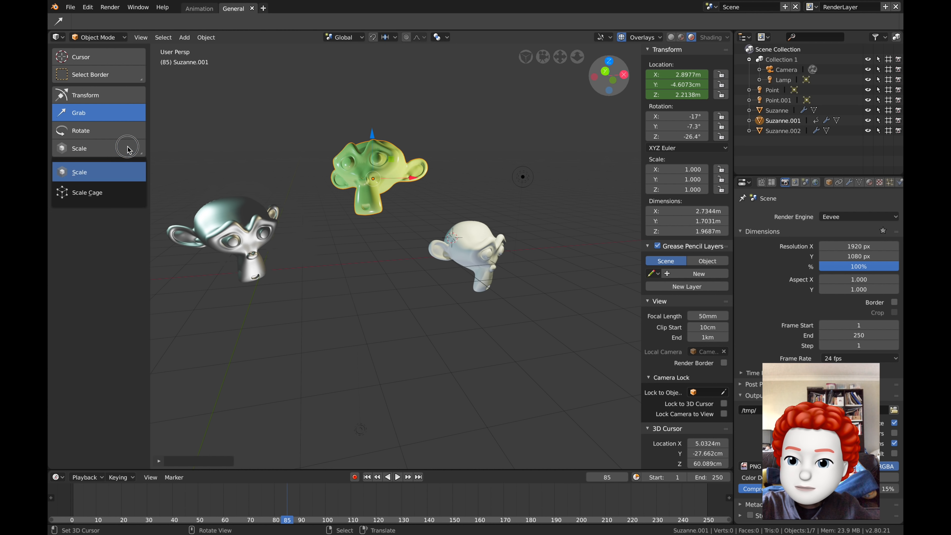
click(132, 189)
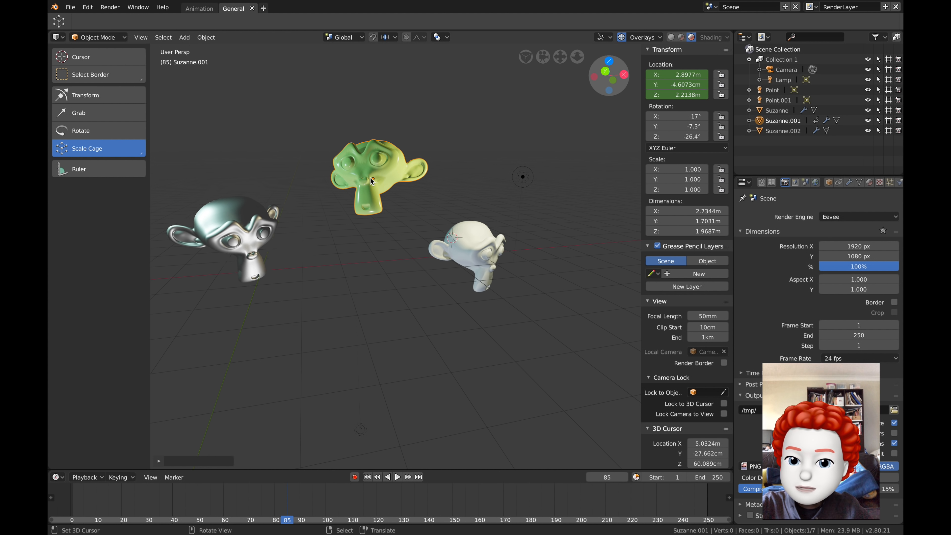
click(129, 150)
click(131, 170)
Step: Add a torus mesh at the 3D cursor and move it away from the white monkey
scroll(434, 240, down, 2)
click(434, 240)
middle_drag(435, 239, 412, 202)
key(shift+a)
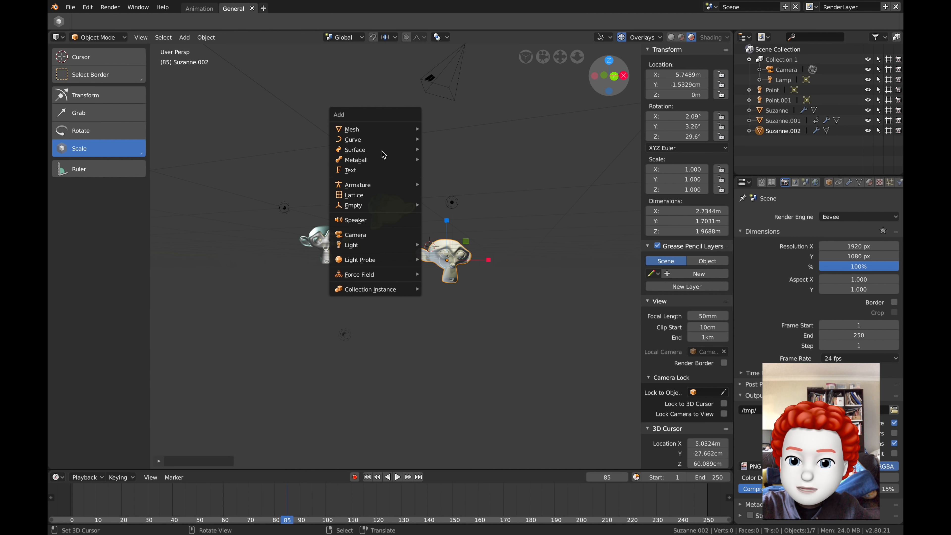
mouse_move(384, 134)
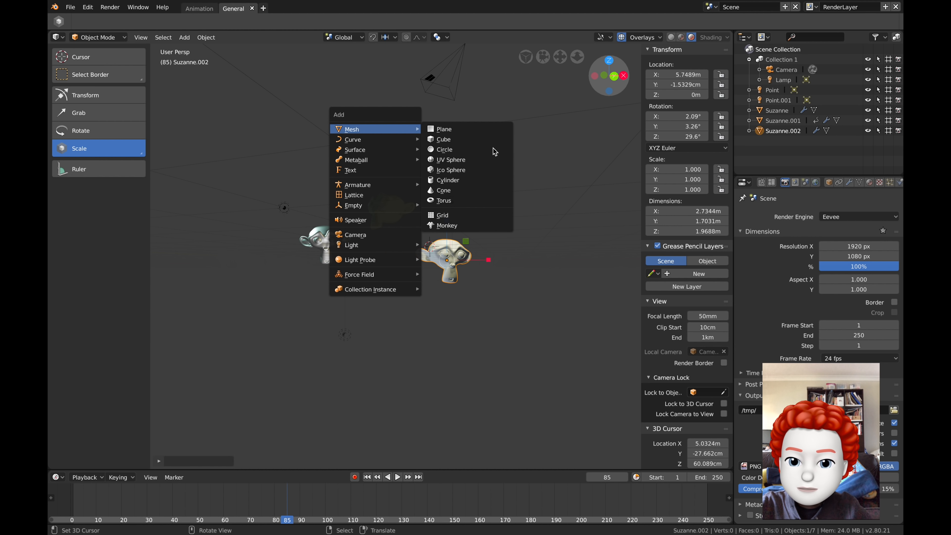
click(475, 196)
key(g)
click(381, 140)
Step: Move the torus in front of the monkeys at about Y -2.52 m, Z 0.49 m and scale it to about 0.480
middle_drag(381, 140, 388, 194)
key(g)
click(377, 286)
key(s)
click(374, 273)
Step: Duplicate the torus along the X axis and repeat the duplication four times to form an evenly spaced row
mouse_move(377, 286)
middle_down()
mouse_move(391, 304)
mouse_move(397, 285)
mouse_move(377, 279)
middle_up()
key(shift+d)
key(x)
click(423, 295)
key(shift+r)
key(shift+r)
key(shift+r)
key(shift+r)
scroll(378, 279, up, 2)
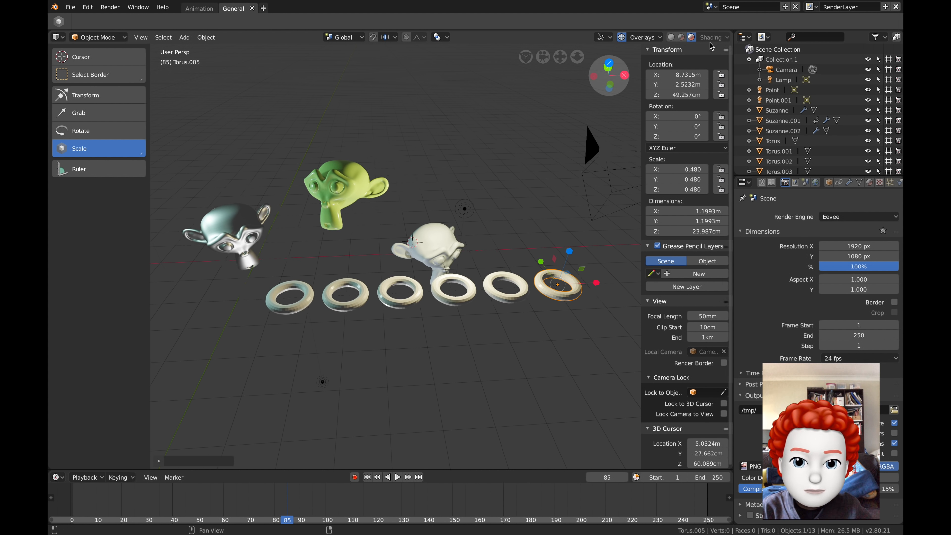
Step: Check the lighting options of the material preview, and switch the viewport to solid shading with MatCap lighting
click(682, 37)
click(713, 38)
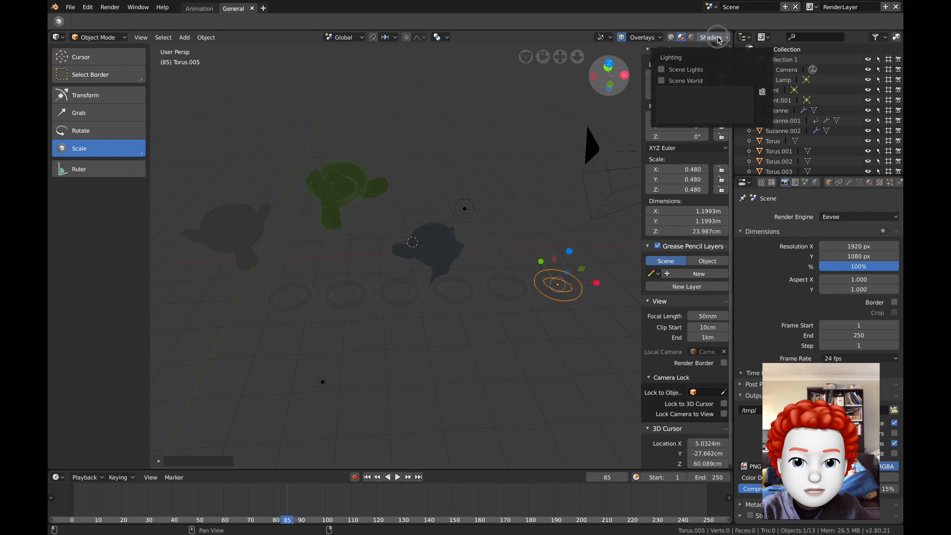
click(671, 37)
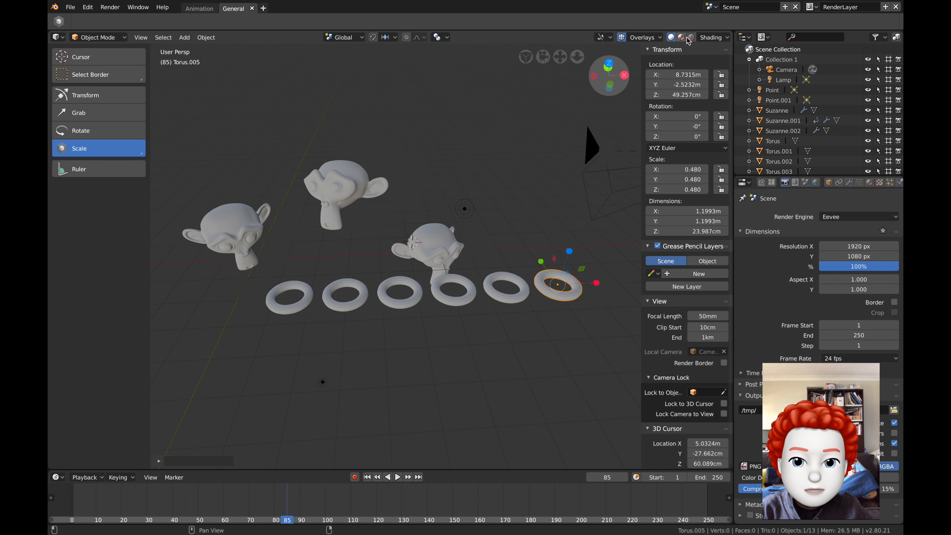
click(713, 38)
click(733, 68)
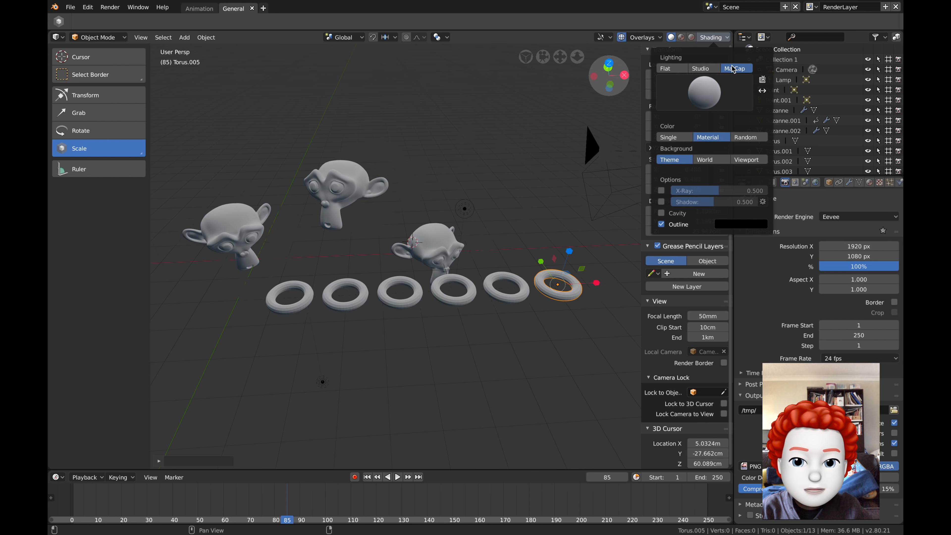
Step: Apply a red-brown matcap to the viewport and set the object color to Random
click(722, 38)
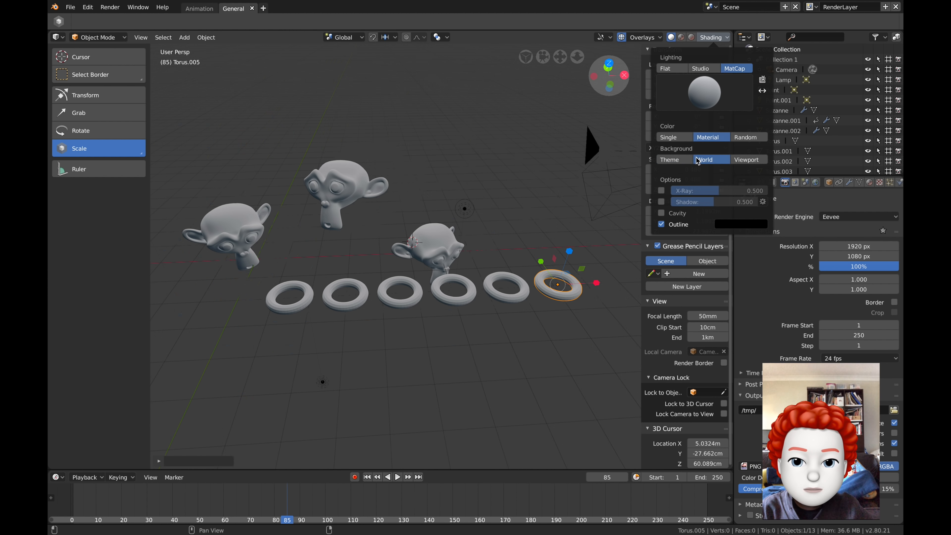
click(710, 89)
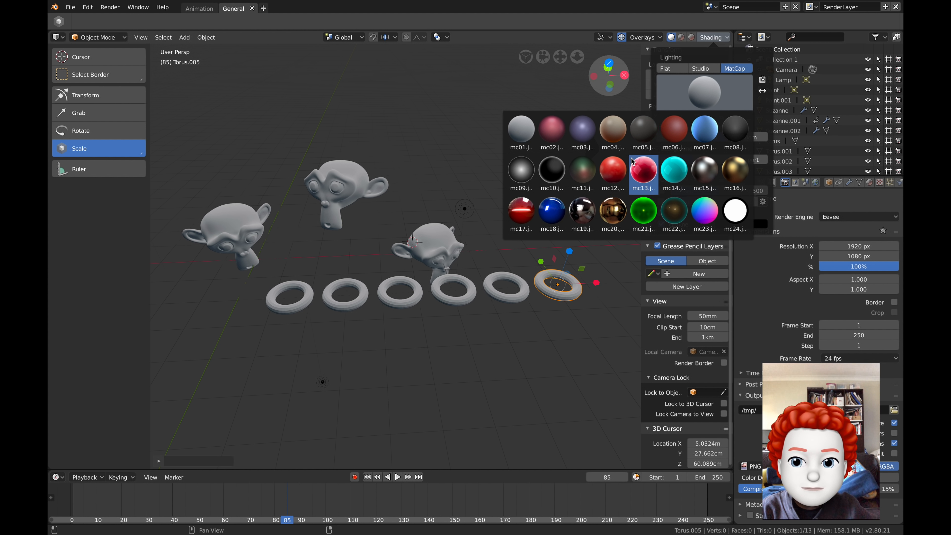
click(724, 144)
click(746, 138)
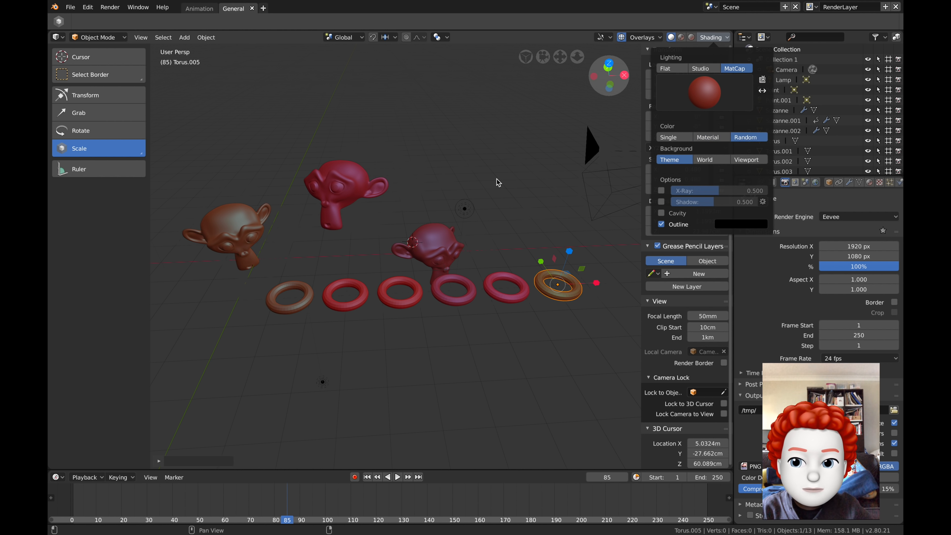
middle_drag(471, 178, 655, 60)
Step: Change the viewport matcap to the pink mc02 and view the objects from another angle
click(708, 38)
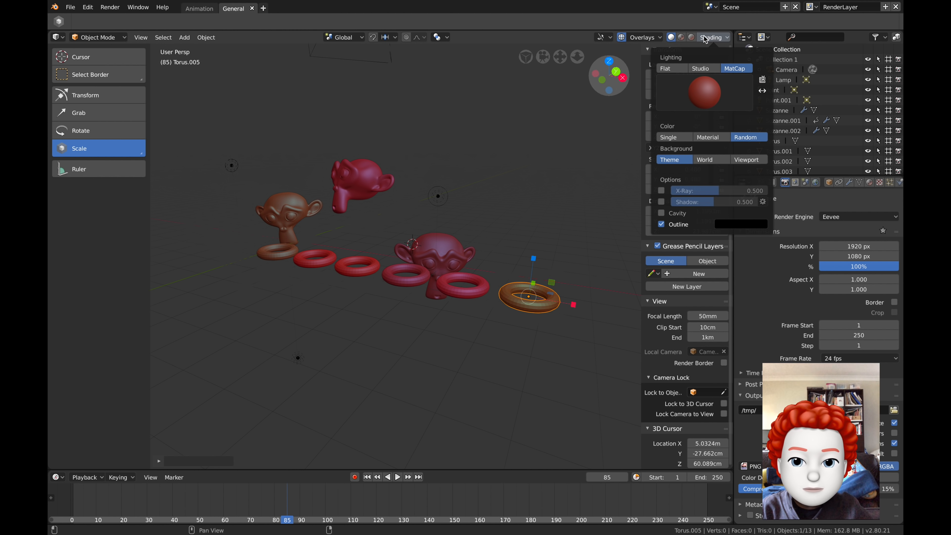
click(704, 92)
click(563, 129)
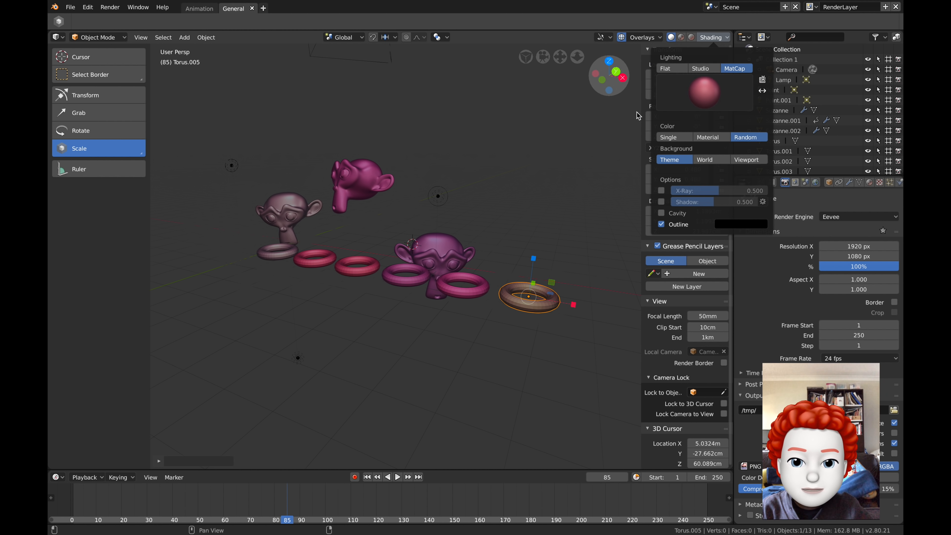
middle_drag(510, 168, 532, 161)
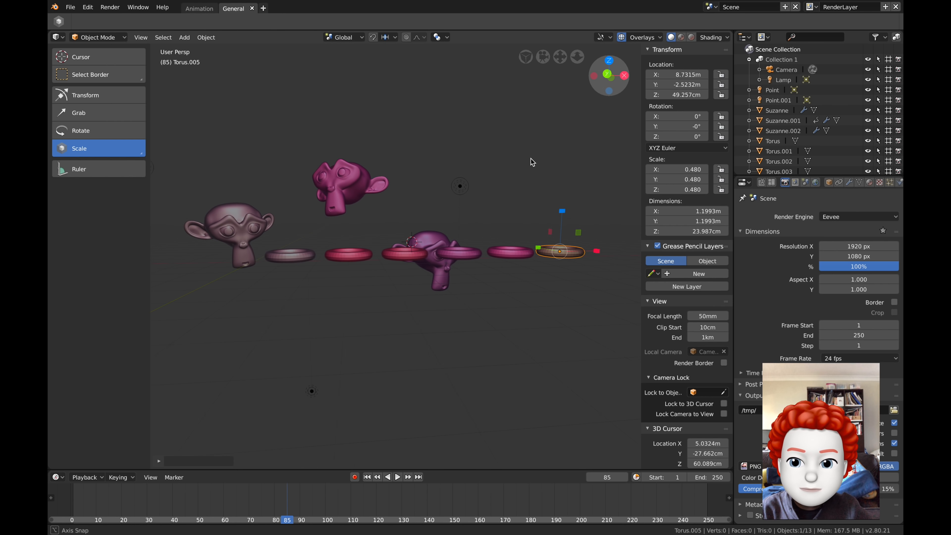
Step: Move the last torus of the row freely, out of line with and below the others
middle_drag(570, 215, 554, 228)
key(g)
click(518, 269)
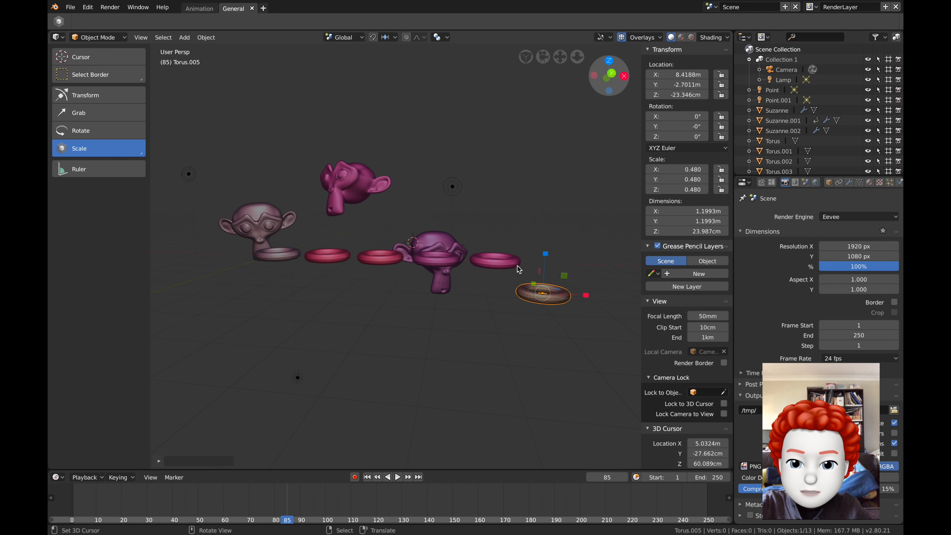
Step: Rotate the fifth torus of the row freely so that it stands upright
right_click(515, 265)
key(r)
key(r)
click(519, 286)
Step: Select the five flat-lying tori together, leaving the upright torus out of the selection
right_click(528, 294)
shift+right_click(397, 255)
shift+right_click(339, 258)
middle_drag(333, 259, 326, 279)
shift+right_click(292, 277)
shift+right_click(424, 295)
key(space)
key(r)
key(n)
key(o)
key(m)
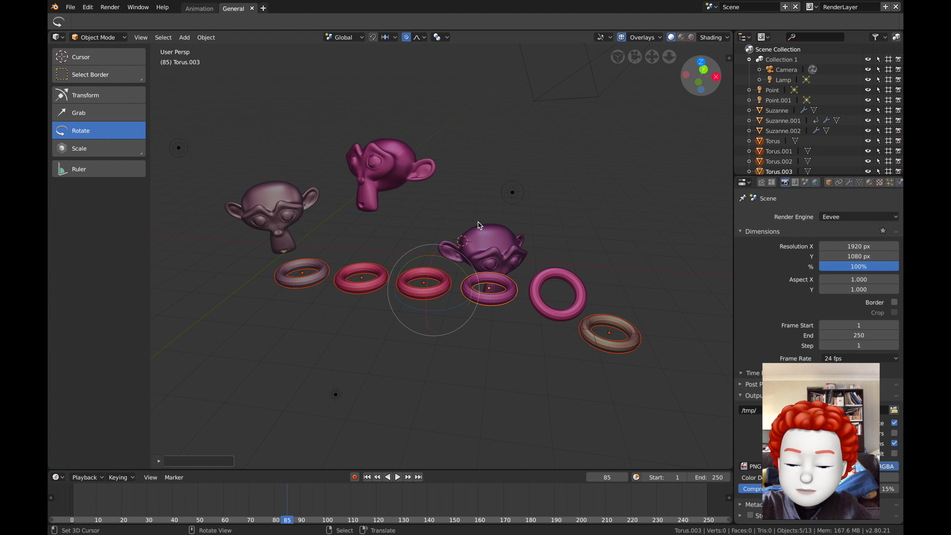
Step: Search the commands for "random" and run Randomize Transform on the five selected tori
key(space)
click(470, 167)
text(random)
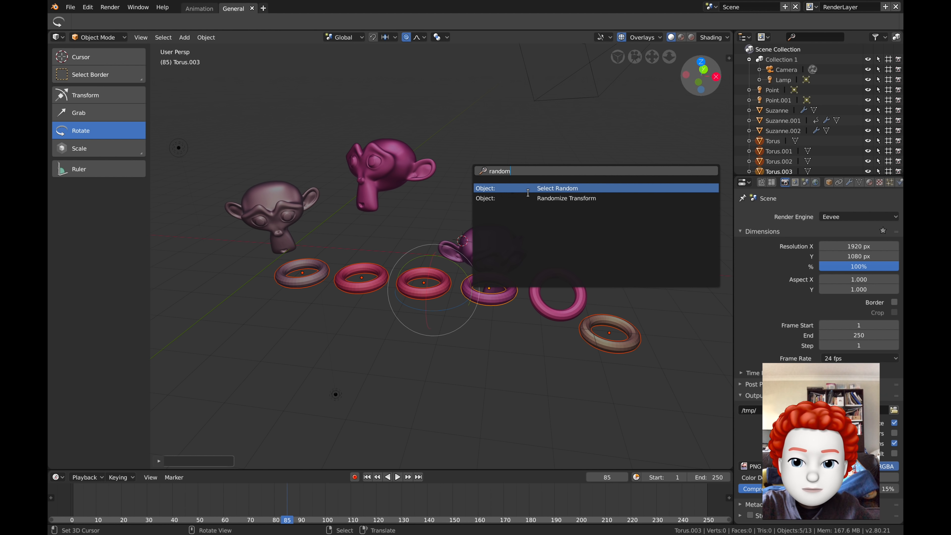
click(536, 198)
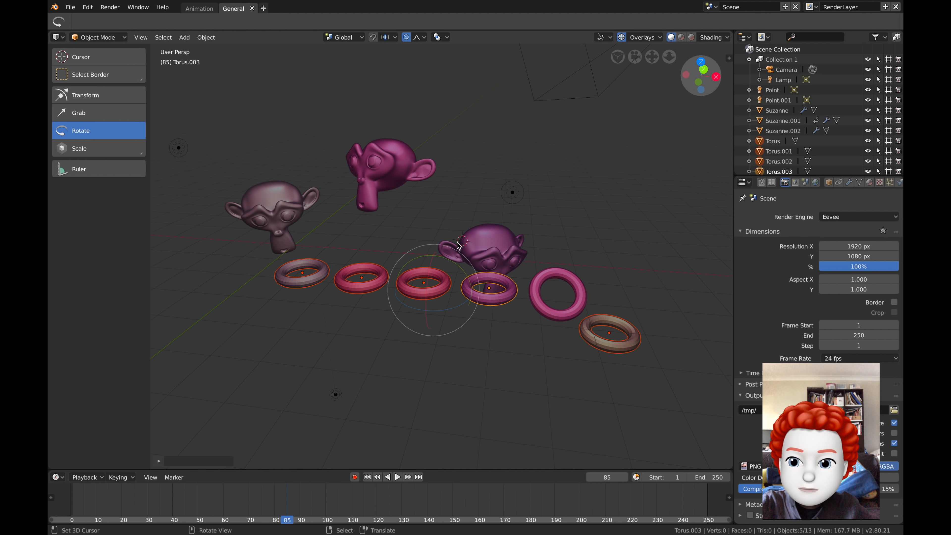
Step: Randomize the selected tori with seed 694, location X 36 cm, Y and Z 34 cm, and rotation 69° on all axes
click(165, 462)
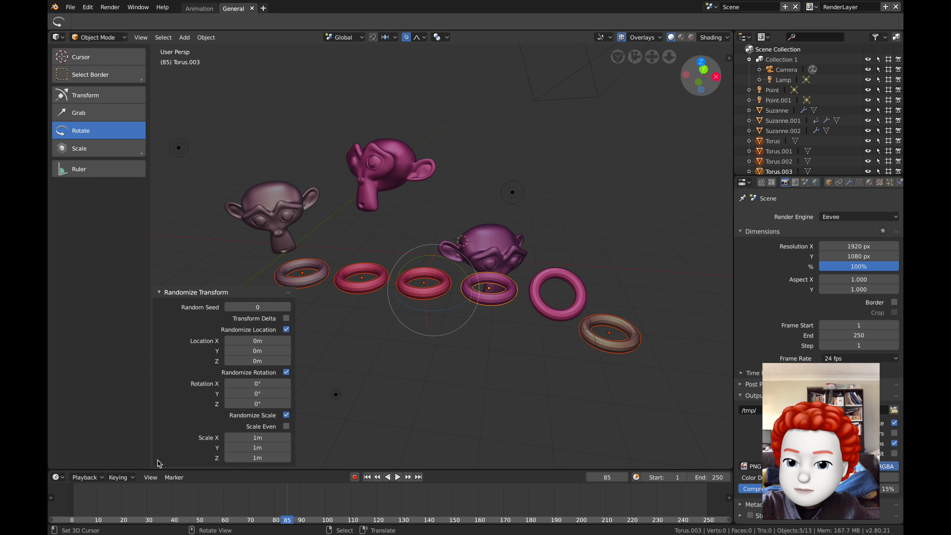
drag(248, 307, 279, 307)
drag(257, 340, 296, 403)
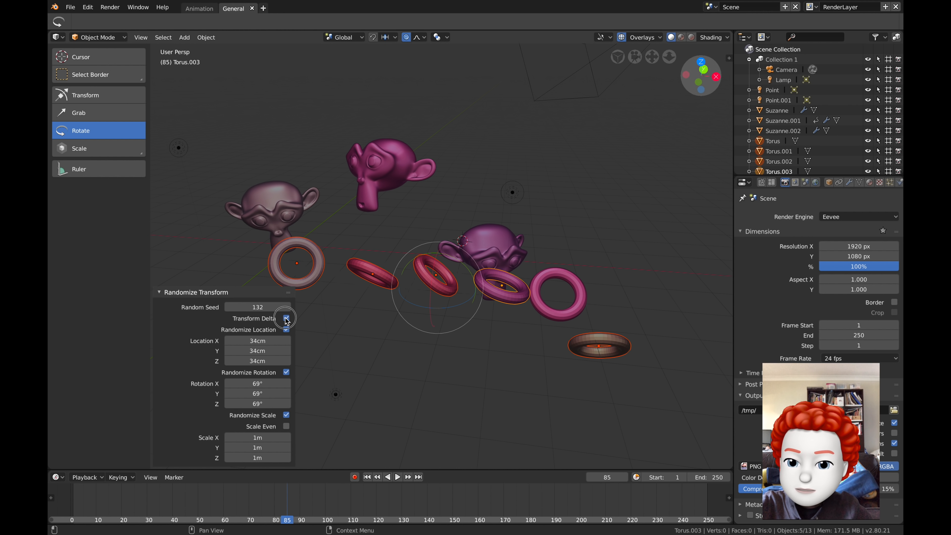
drag(270, 312, 359, 315)
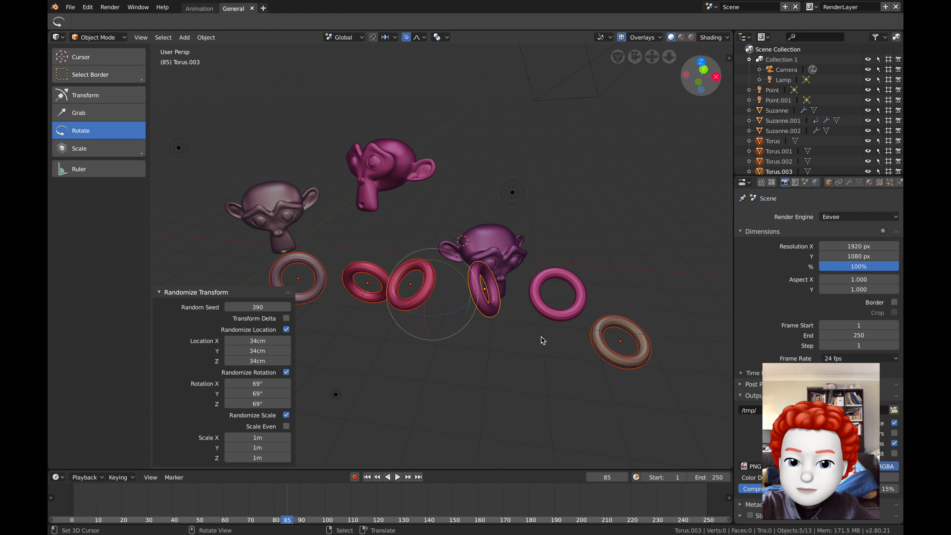
drag(288, 309, 266, 341)
Step: Add the upright torus to the selection, run Randomize Transform again and adjust its random location
shift+right_click(537, 294)
key(space)
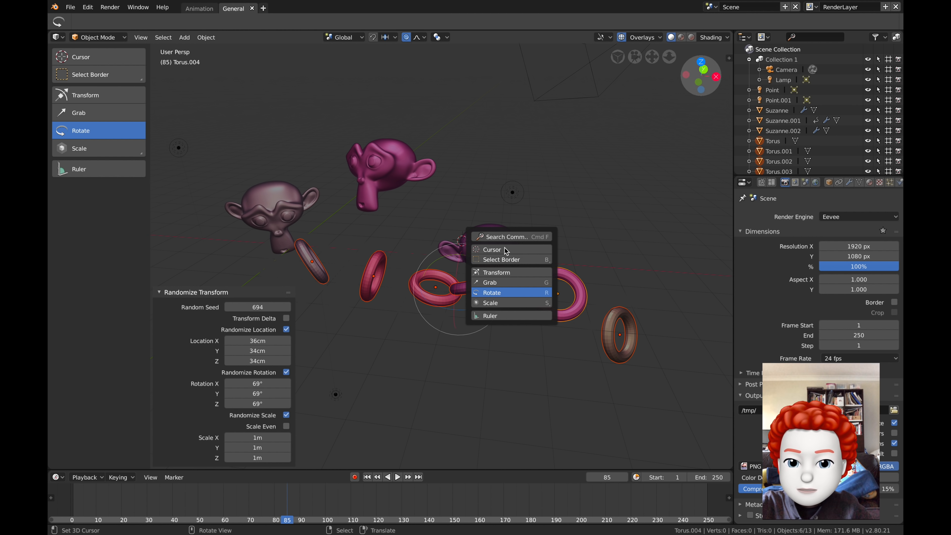
click(502, 237)
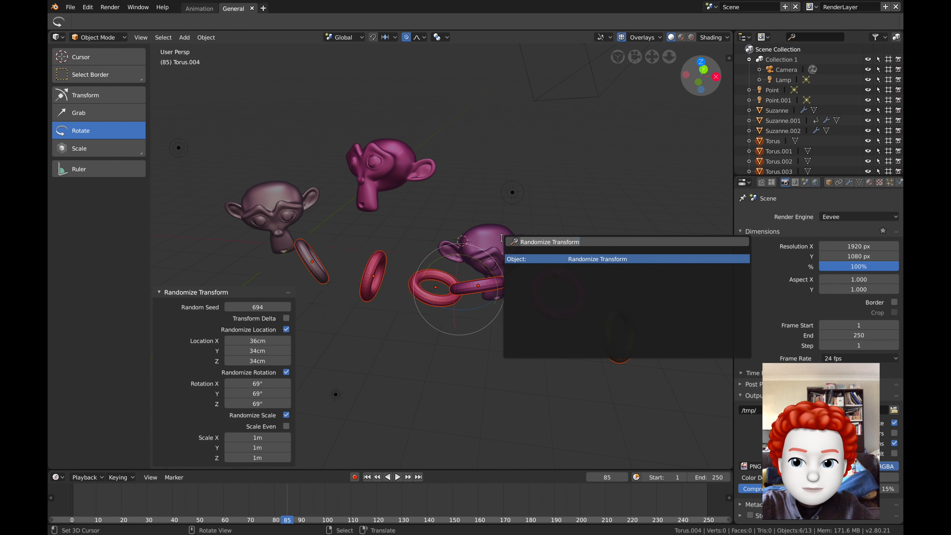
click(554, 257)
drag(259, 339, 234, 339)
Step: Select all objects, place the 3D cursor beside the base of the lower purple monkey head, and view the scene from several angles
middle_drag(532, 323, 511, 300)
key(a)
click(511, 299)
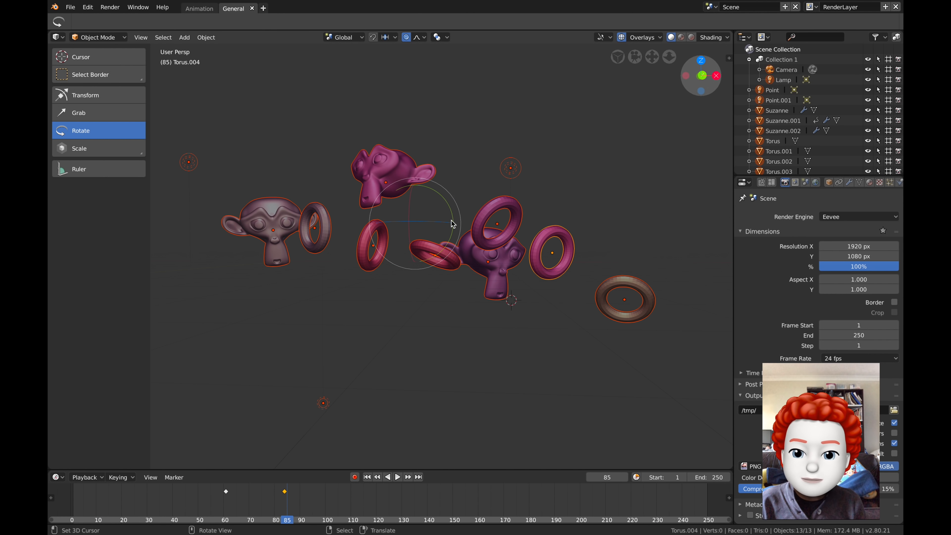
scroll(451, 217, left, 5)
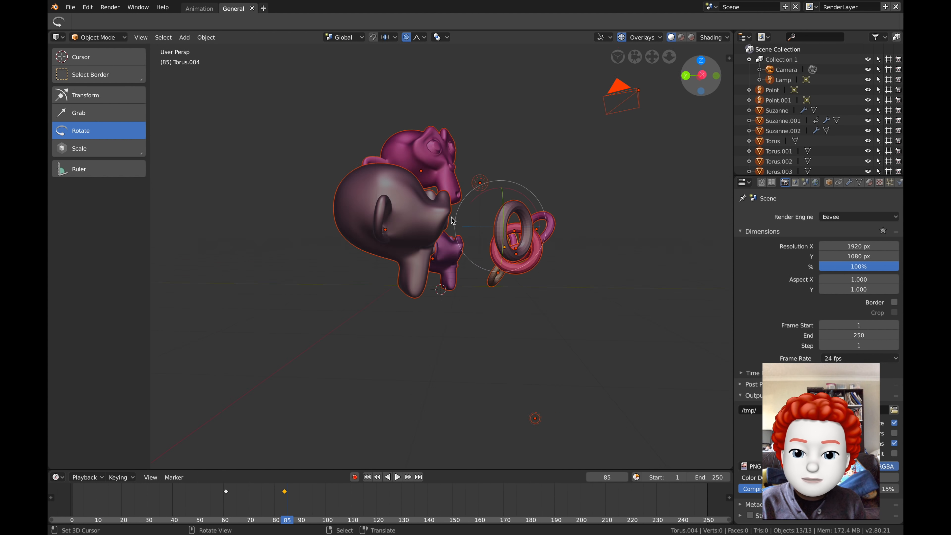
scroll(451, 216, right, 5)
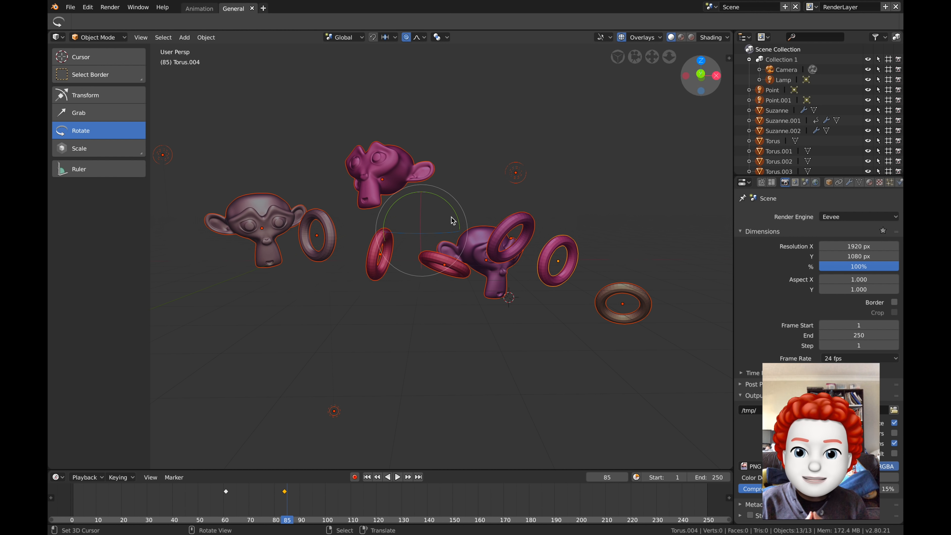
scroll(422, 195, down, 3)
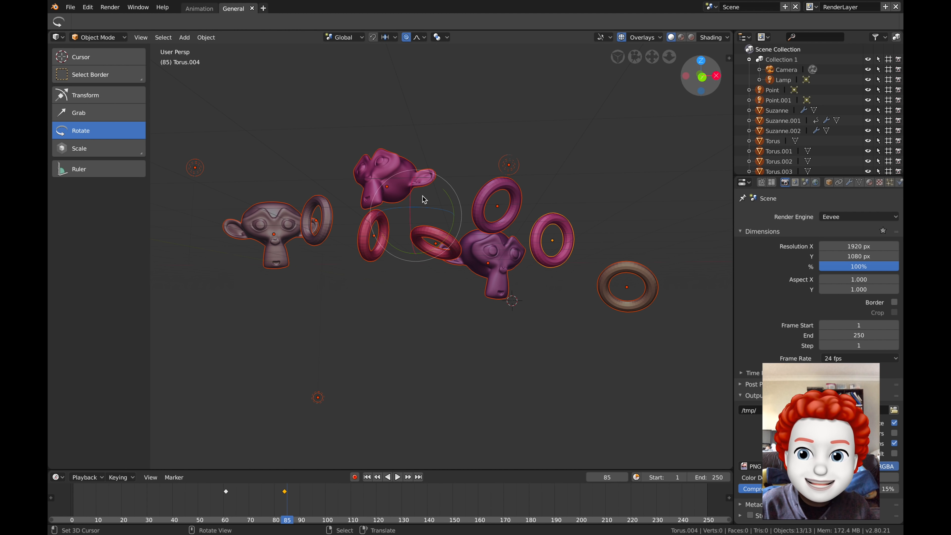
Step: Bring up the list of file commands
click(71, 7)
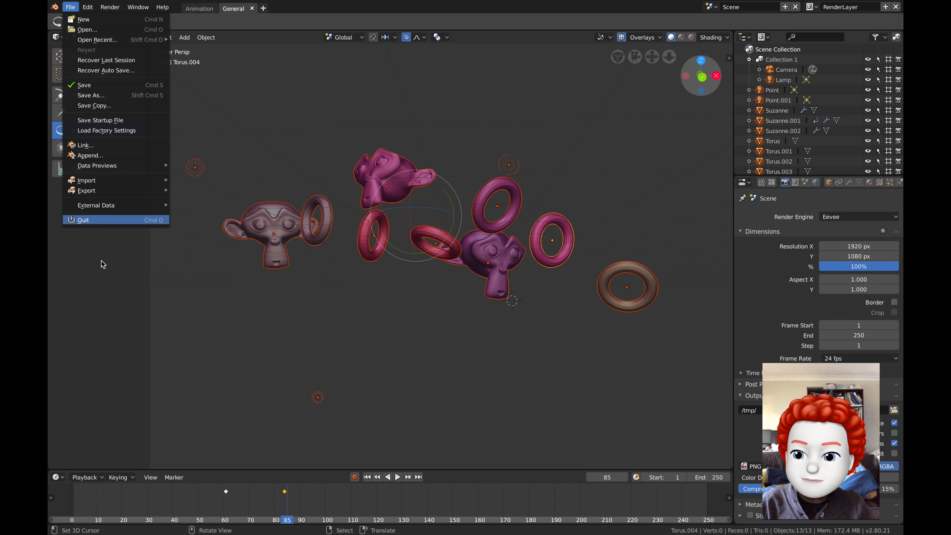